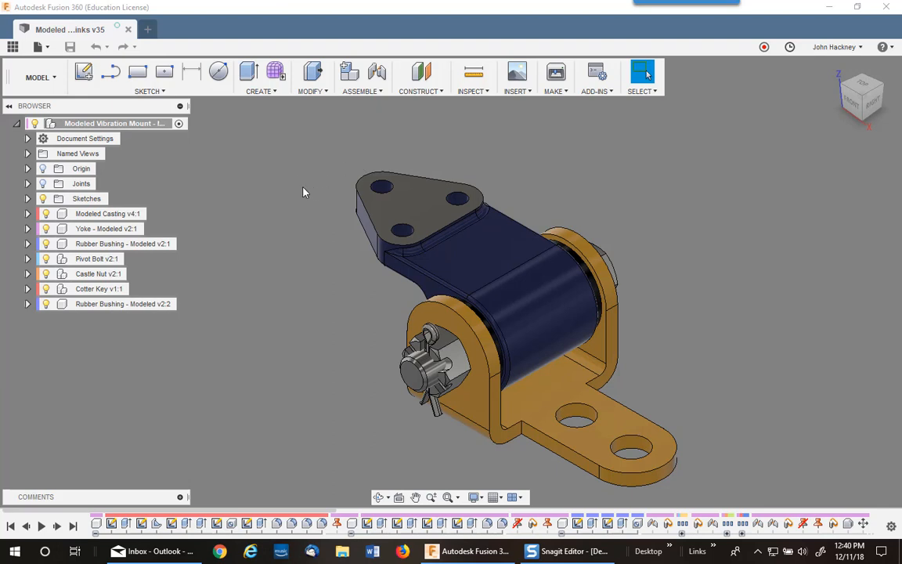
Step: Sketch a 4 in by 4 in rectangle on the casting's triangular top face, roughly covering the mounting pad
{"action": "left_click", "coordinate": [422, 212]}
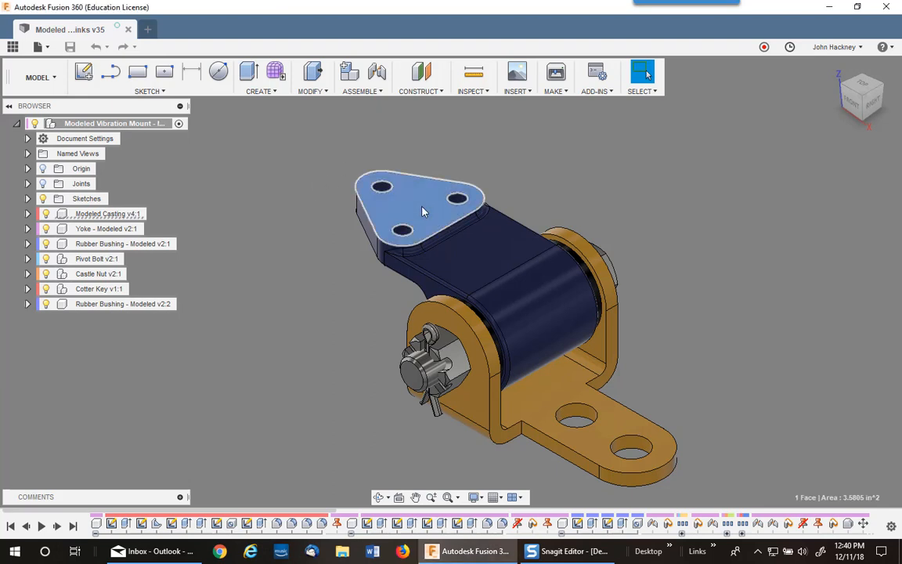
{"action": "right_click", "coordinate": [421, 208]}
{"action": "left_click", "coordinate": [399, 272]}
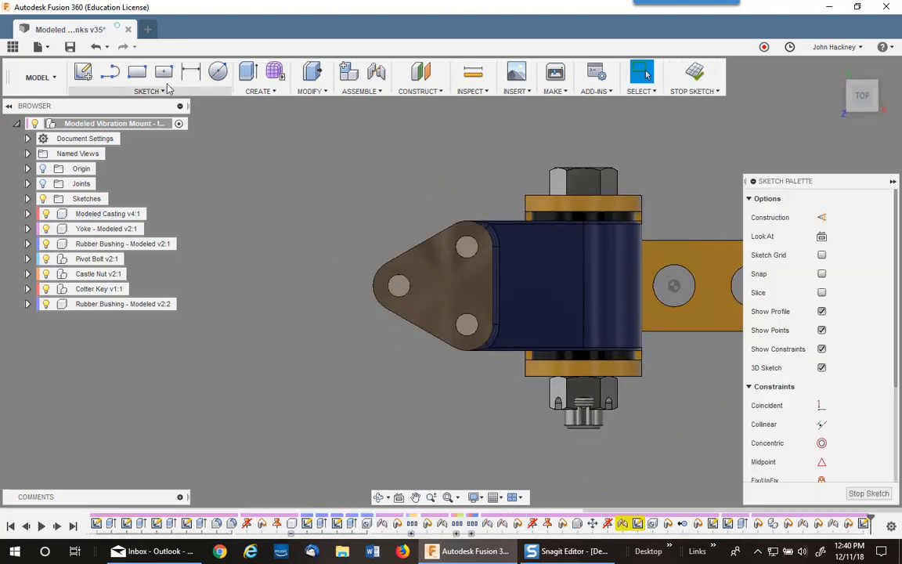
{"action": "left_click", "coordinate": [136, 71]}
{"action": "left_click", "coordinate": [305, 172]}
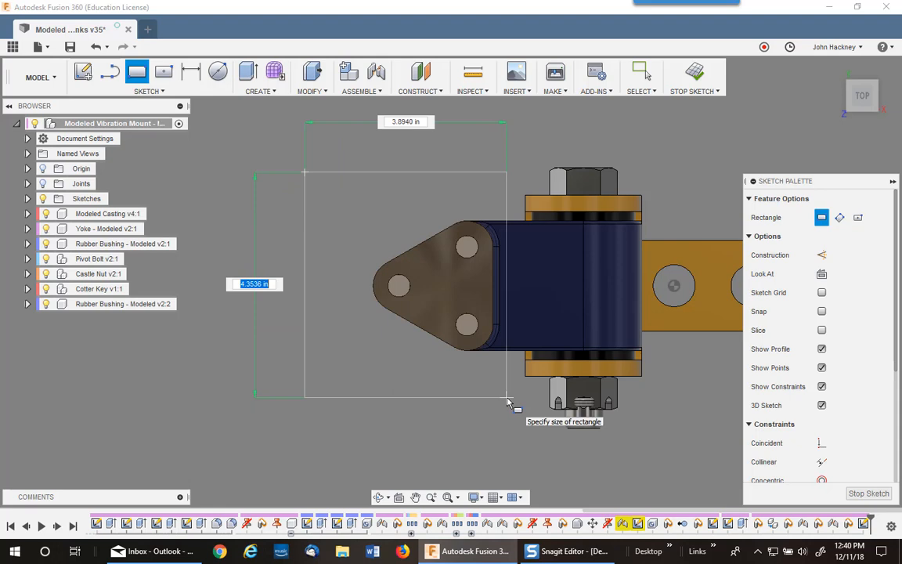
{"action": "type", "text": "4"}
{"action": "key", "text": "Tab"}
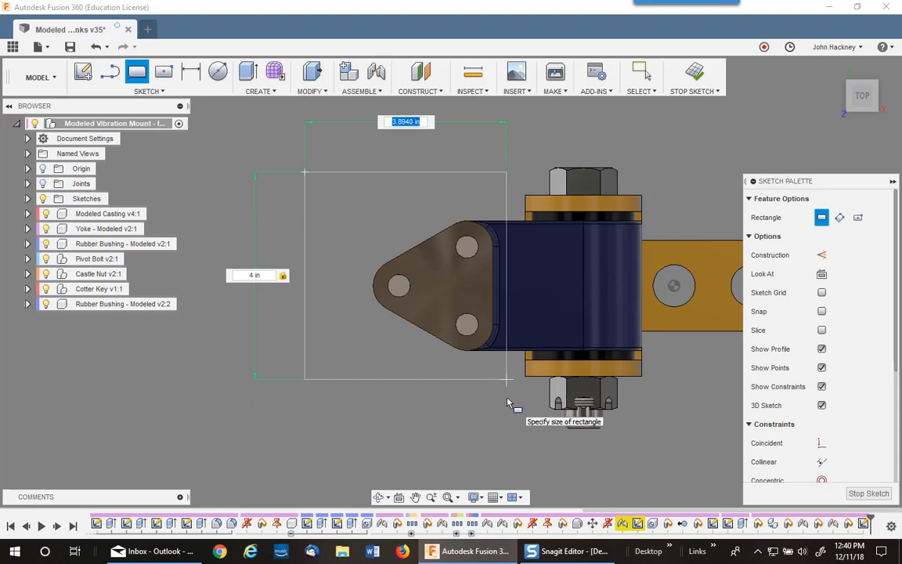
{"action": "type", "text": "4"}
{"action": "key", "text": "Return"}
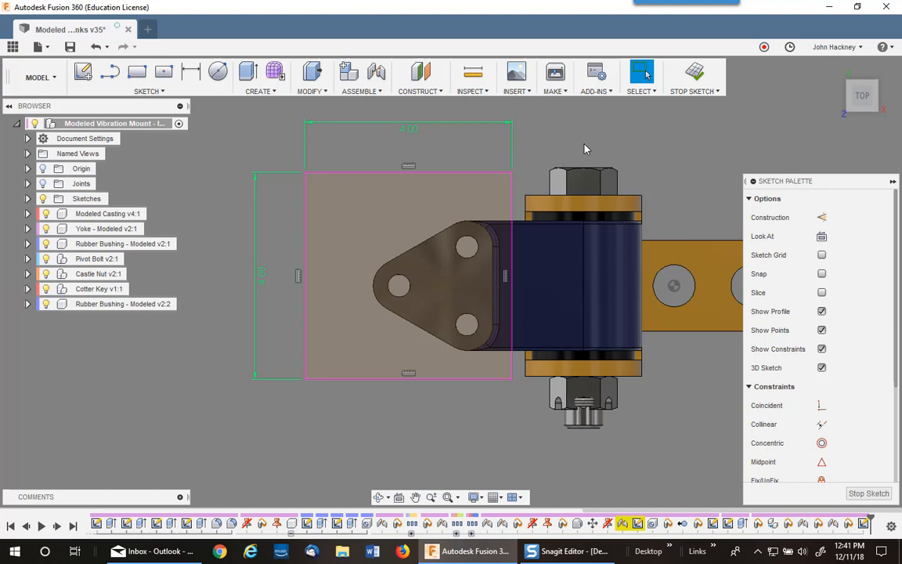
Step: Make the midpoint of the square's edge nearest the yoke coincident with the midpoint of the pad's straight edge, and finish the sketch
{"action": "left_click", "coordinate": [822, 405]}
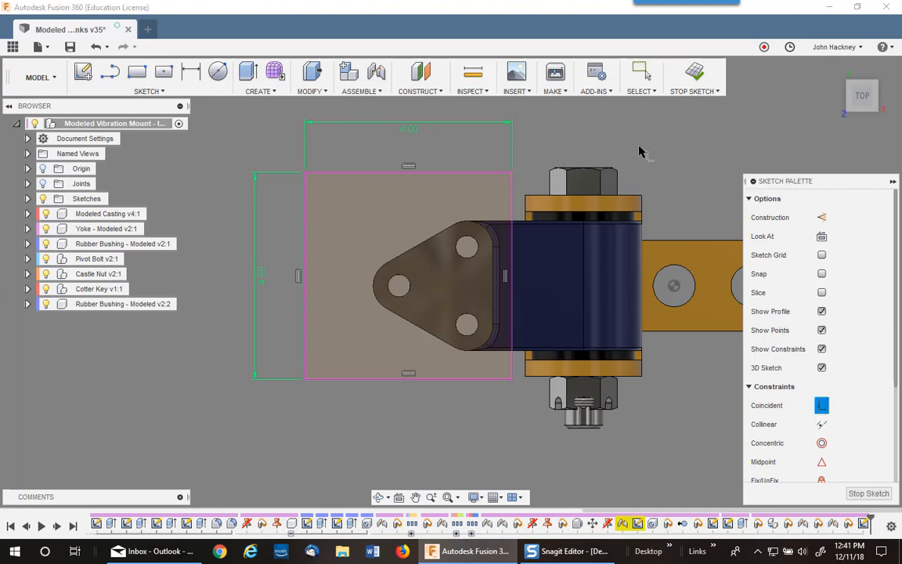
{"action": "left_click", "coordinate": [517, 282]}
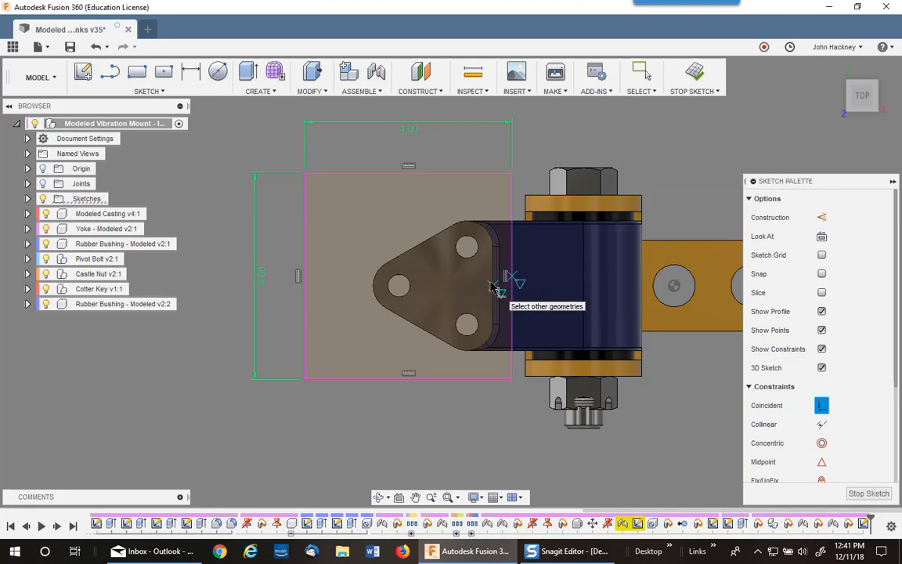
{"action": "left_click", "coordinate": [493, 287]}
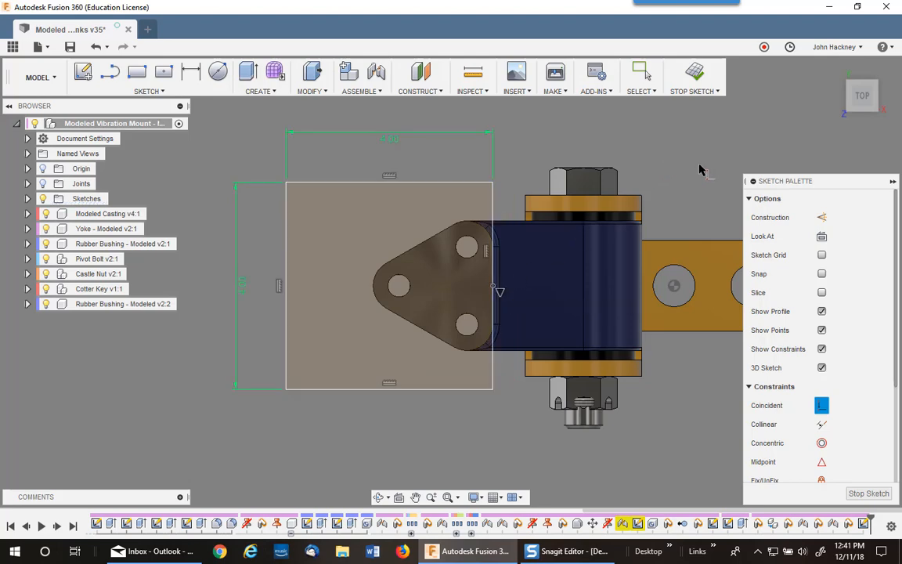
{"action": "left_click", "coordinate": [695, 73]}
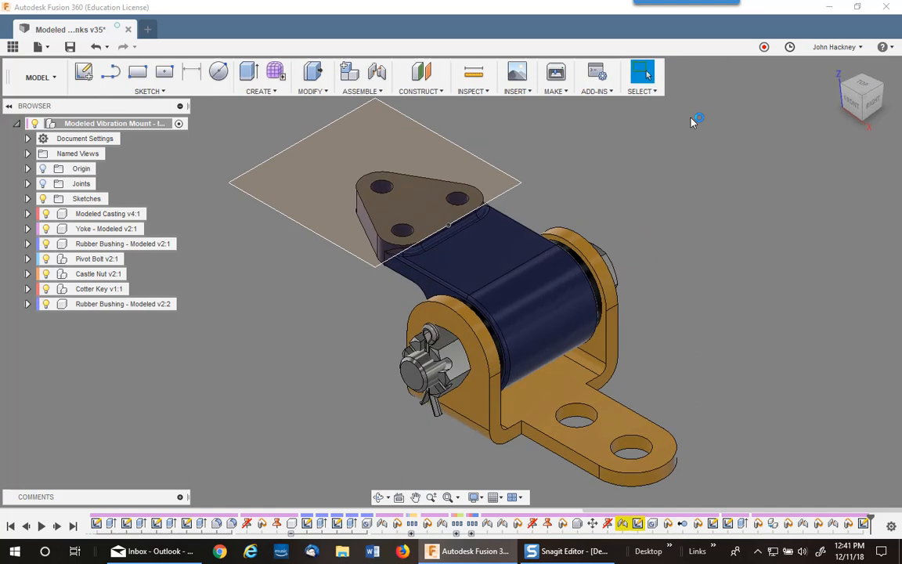
Step: Extrude all five profiles of the square, including the triangular pad and its three holes, 0.5 in upward as a new component
{"action": "left_click", "coordinate": [248, 72]}
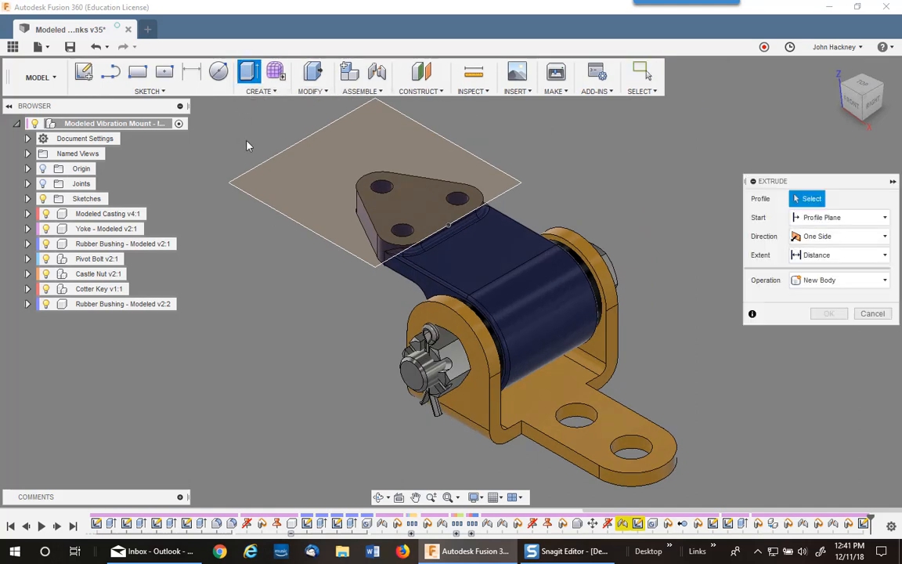
{"action": "left_click", "coordinate": [318, 180]}
{"action": "left_click", "coordinate": [372, 206]}
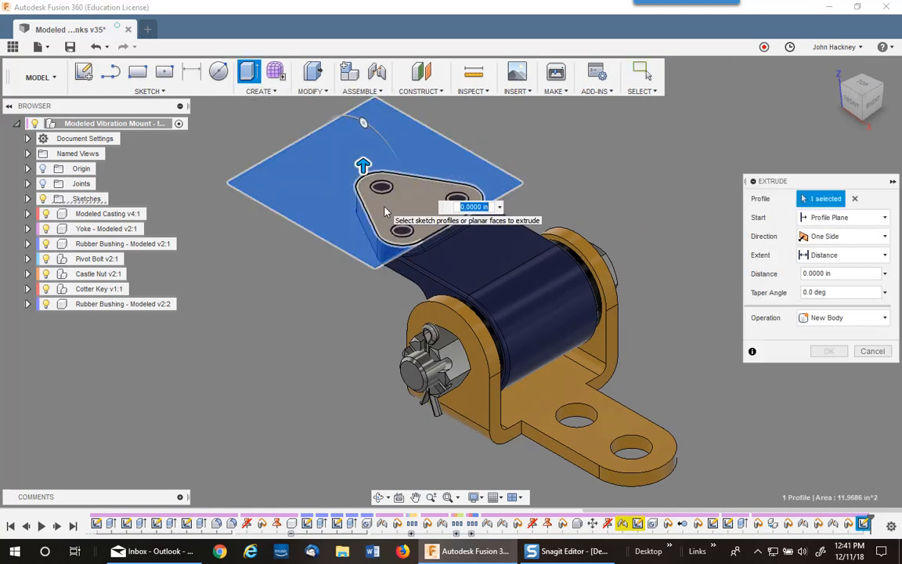
{"action": "left_click", "coordinate": [382, 190]}
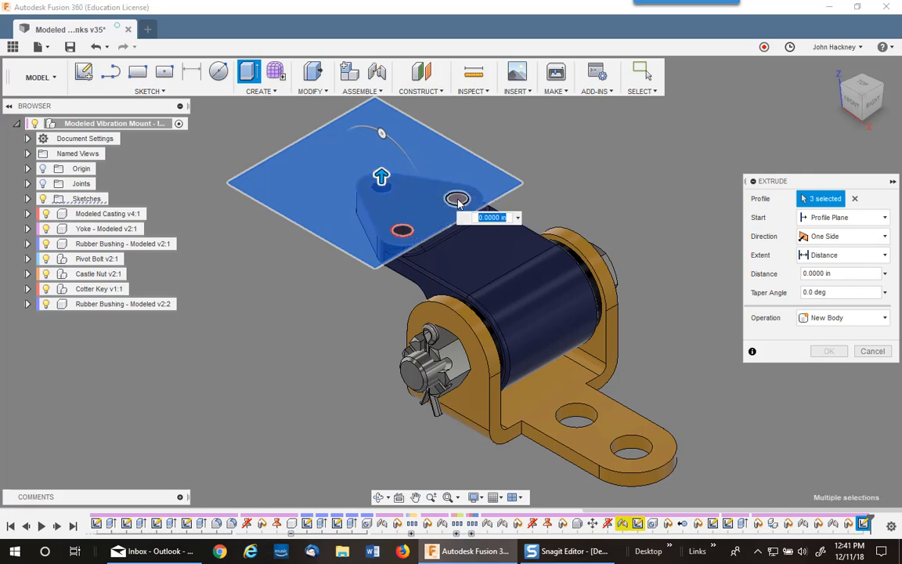
{"action": "left_click", "coordinate": [457, 197]}
{"action": "left_click", "coordinate": [402, 231]}
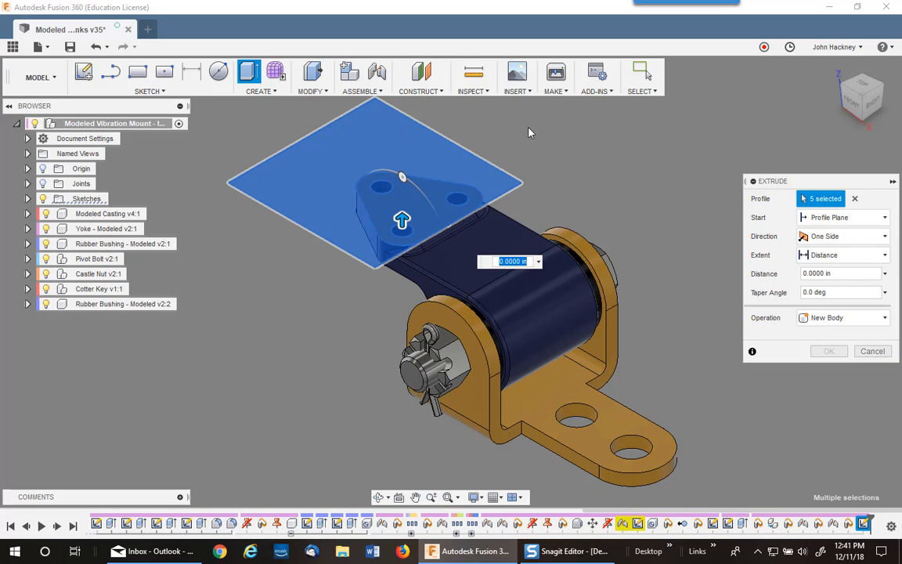
{"action": "mouse_move", "coordinate": [402, 220]}
{"action": "left_mouse_down"}
{"action": "mouse_move", "coordinate": [401, 177]}
{"action": "mouse_move", "coordinate": [399, 201]}
{"action": "left_mouse_up"}
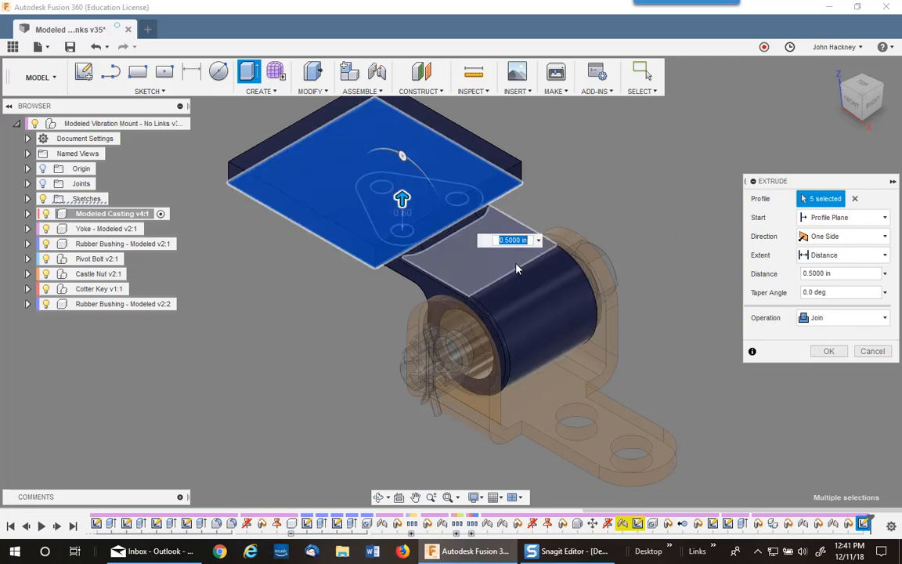
{"action": "left_click", "coordinate": [846, 318]}
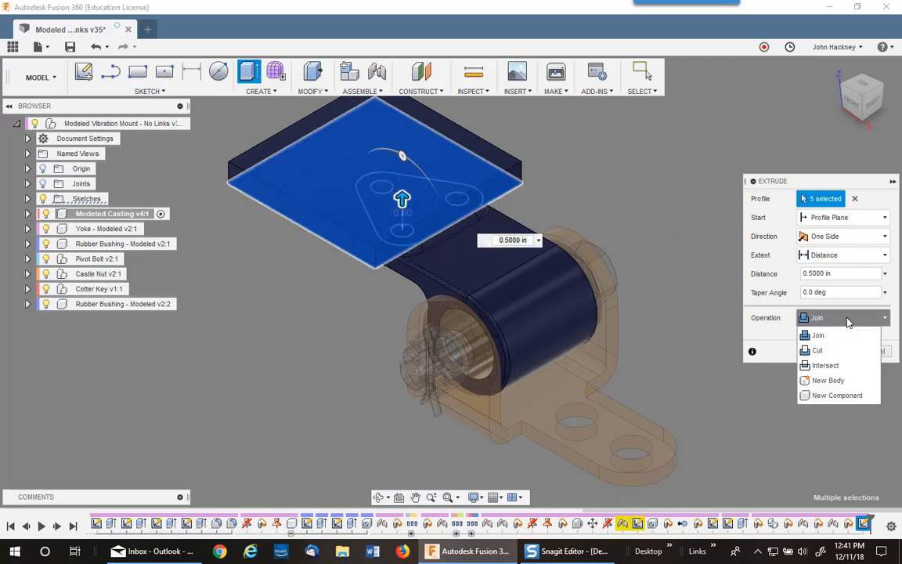
{"action": "left_click", "coordinate": [837, 394]}
{"action": "left_click", "coordinate": [829, 351]}
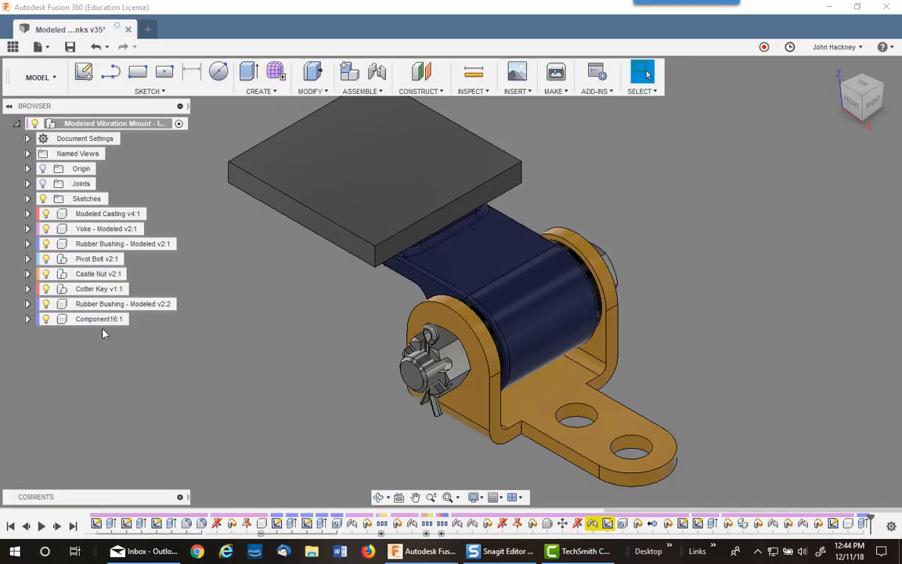
Step: Rename the new plate component as Top Plate
{"action": "left_click", "coordinate": [101, 319]}
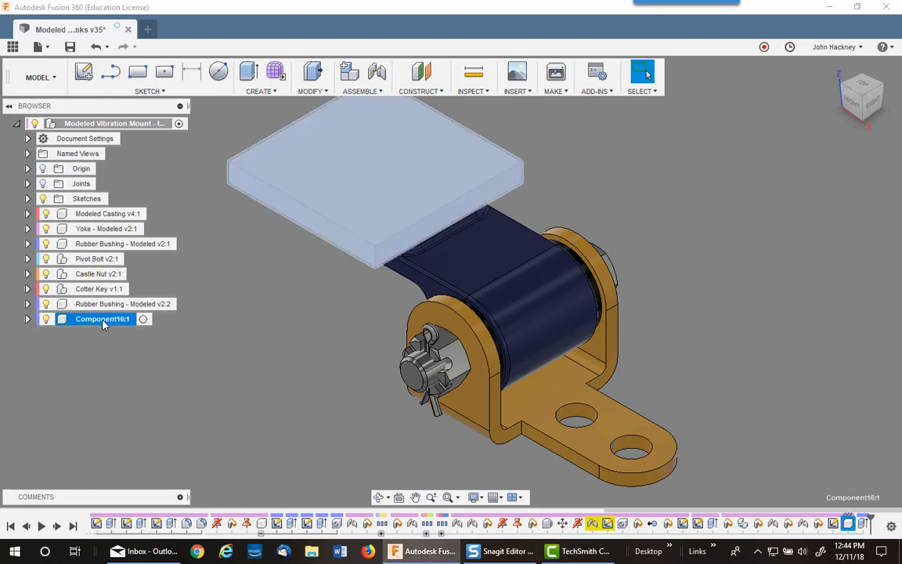
{"action": "double_click", "coordinate": [103, 321]}
{"action": "type", "text": "Top Pla"}
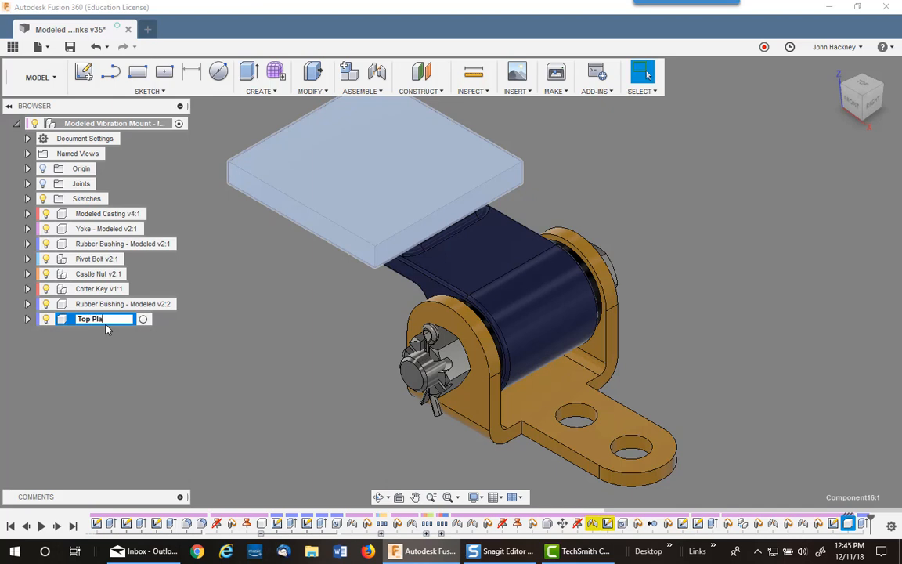
{"action": "type", "text": "te"}
{"action": "key", "text": "Return"}
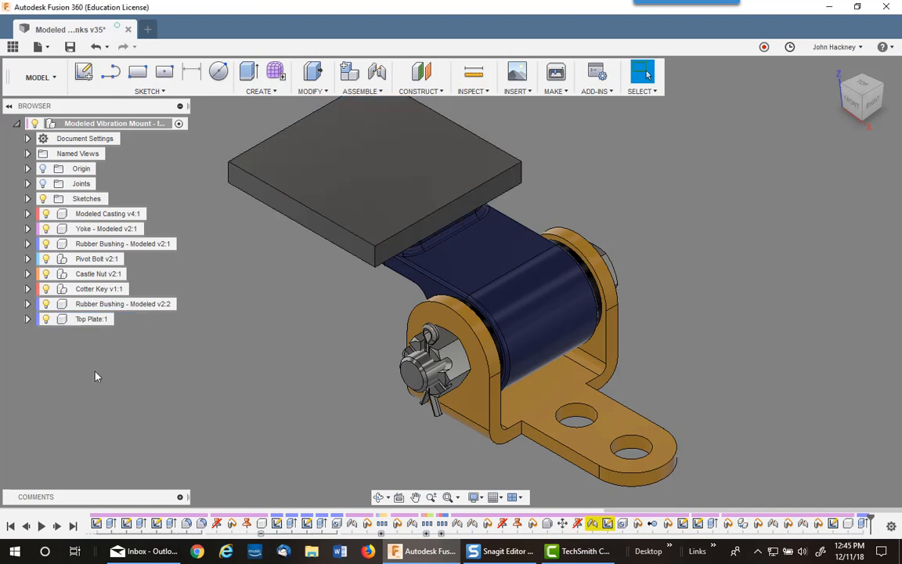
Step: Activate the Top Plate component and create a sketch on its upper face
{"action": "left_click", "coordinate": [122, 319]}
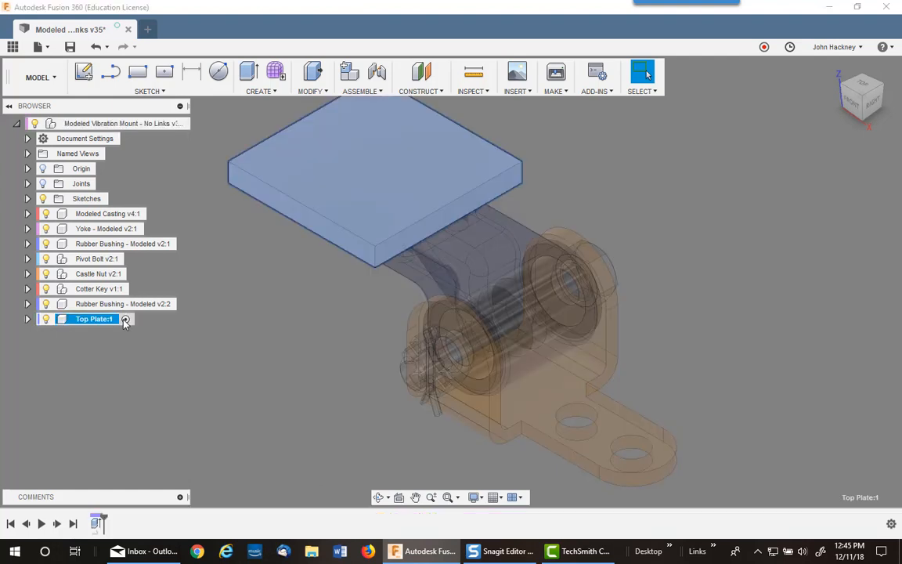
{"action": "left_click", "coordinate": [286, 316]}
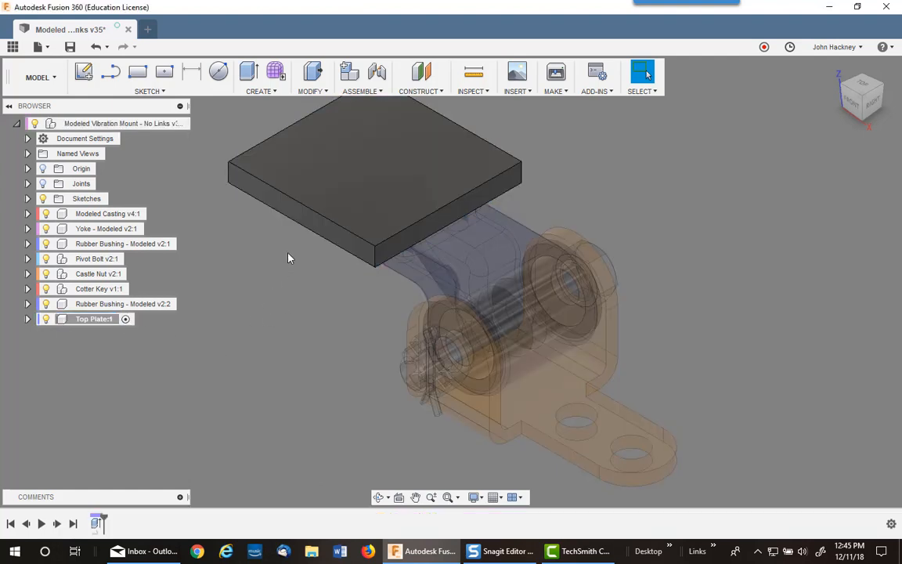
{"action": "left_click", "coordinate": [366, 176]}
{"action": "right_click", "coordinate": [362, 174]}
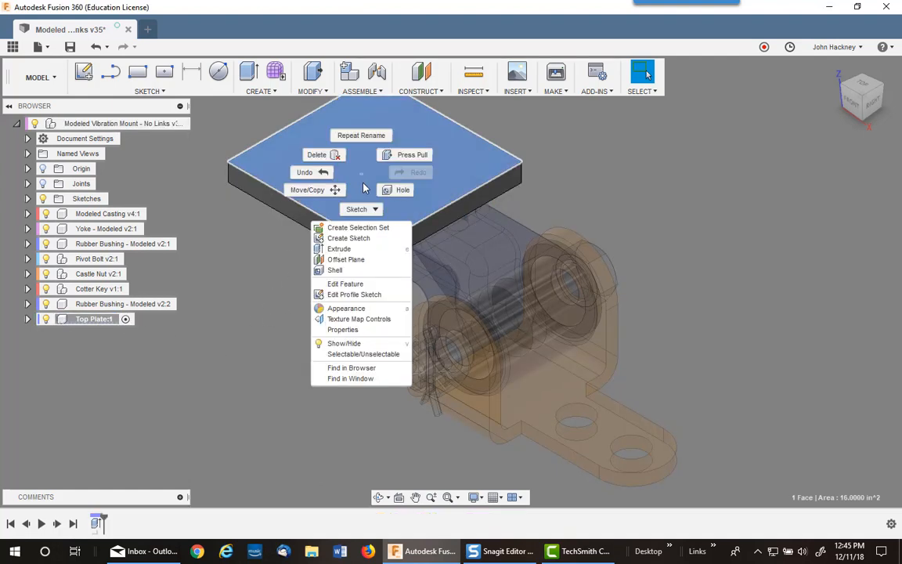
{"action": "left_click", "coordinate": [349, 238]}
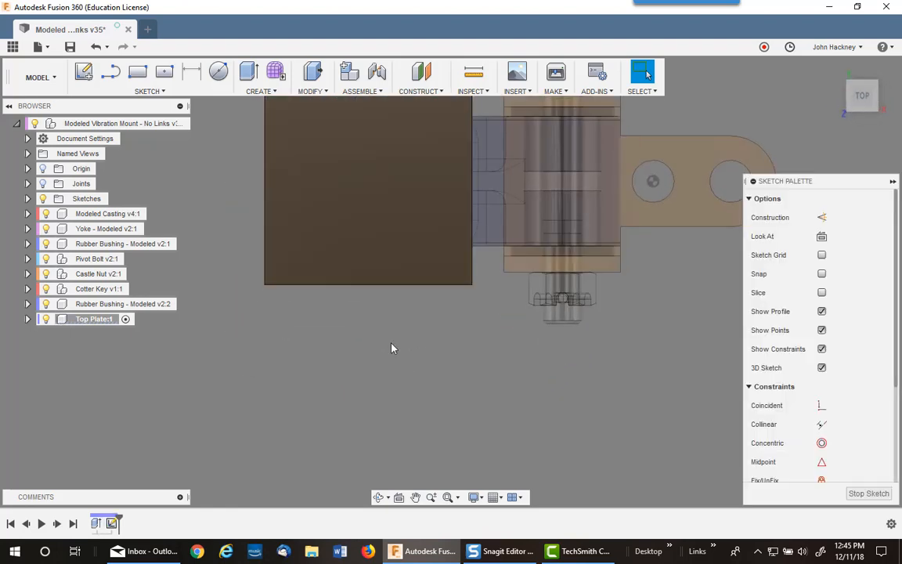
Step: Project the edges of the casting's three mounting holes into the plate sketch, keeping the projection link on
{"action": "middle_click_drag", "start_coordinate": [436, 369], "coordinate": [487, 162], "text": "shift"}
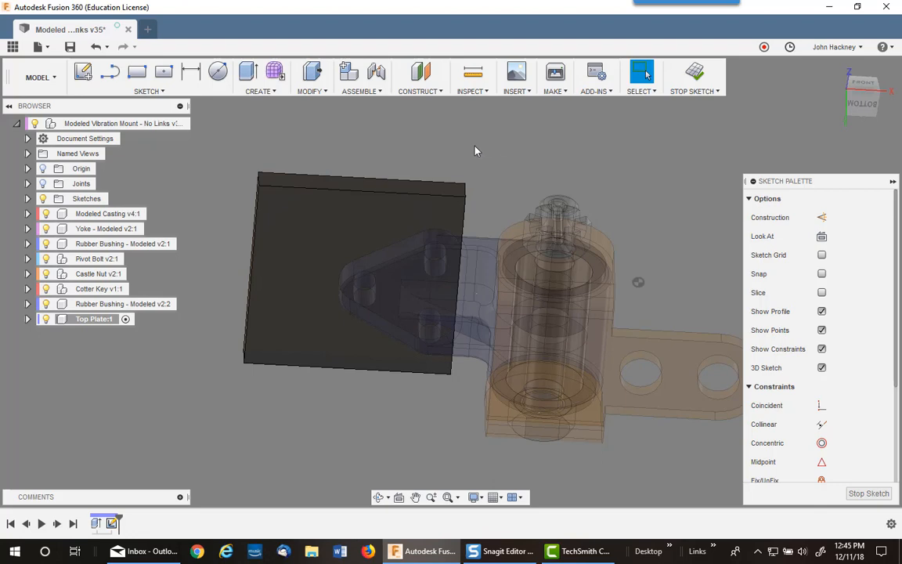
{"action": "key", "text": "p"}
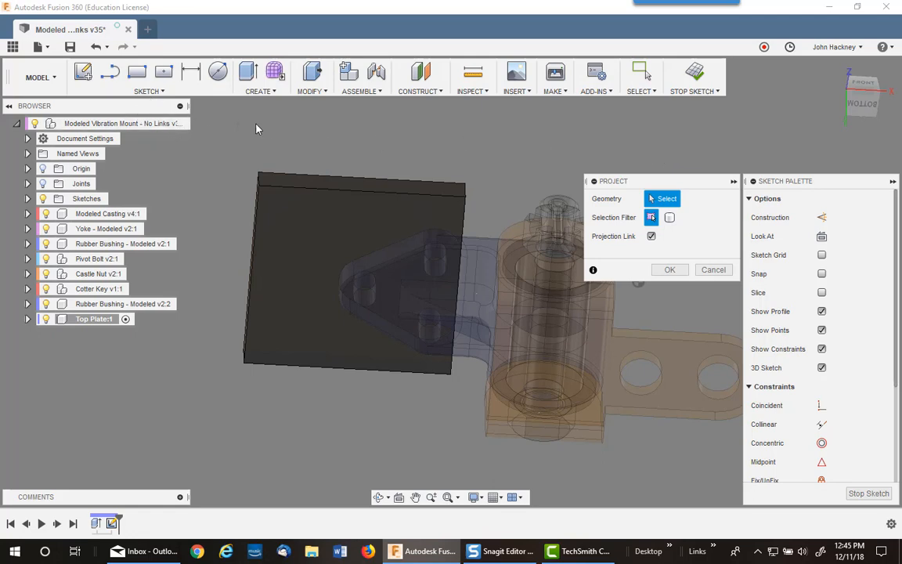
{"action": "left_click", "coordinate": [436, 267]}
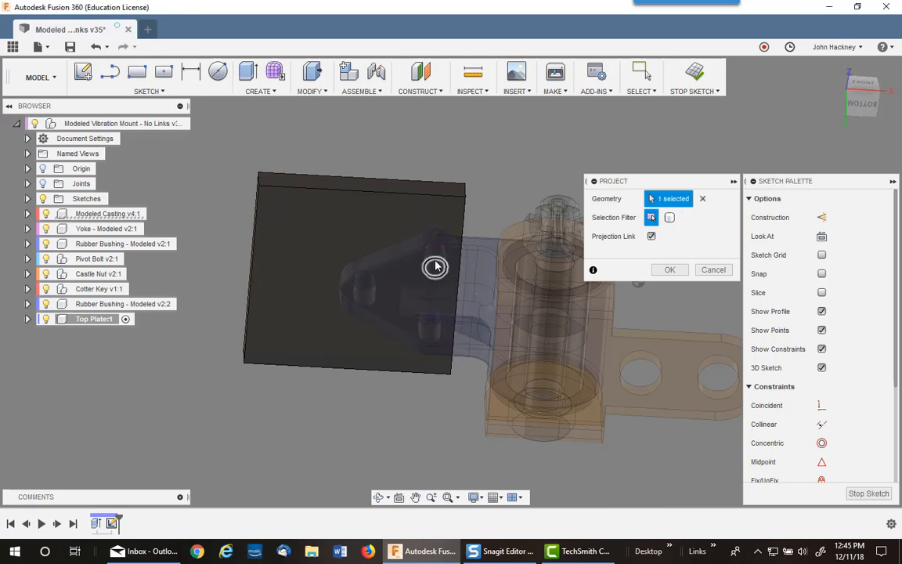
{"action": "left_click", "coordinate": [365, 296]}
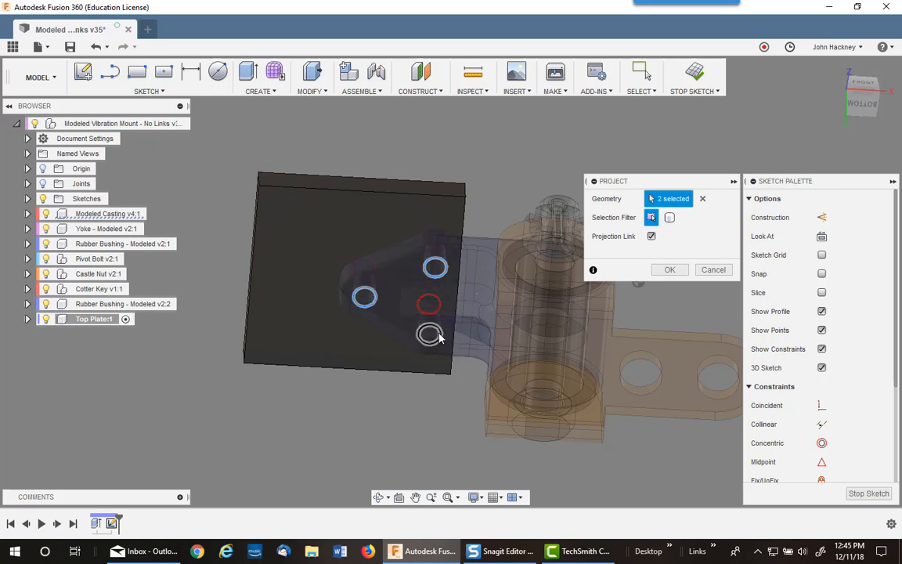
{"action": "left_click", "coordinate": [433, 335]}
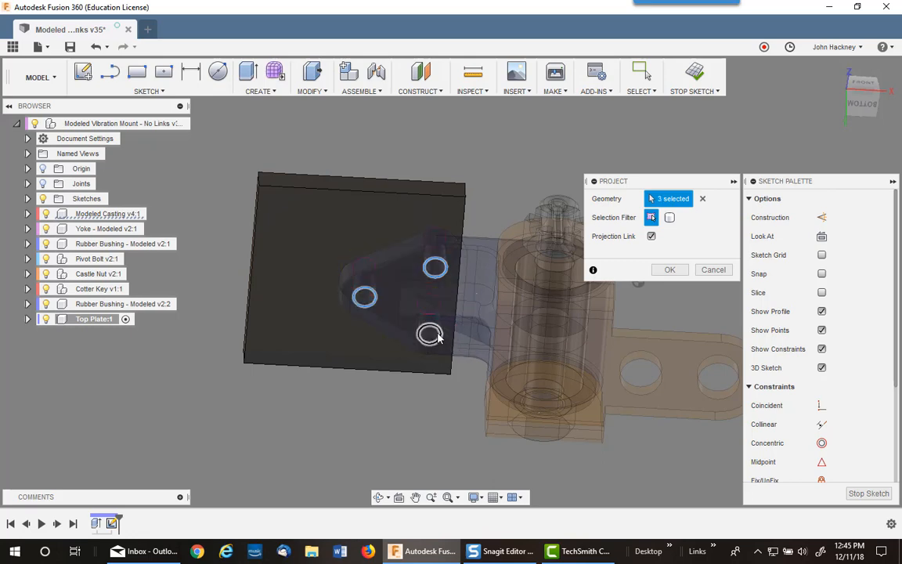
{"action": "left_click", "coordinate": [671, 269]}
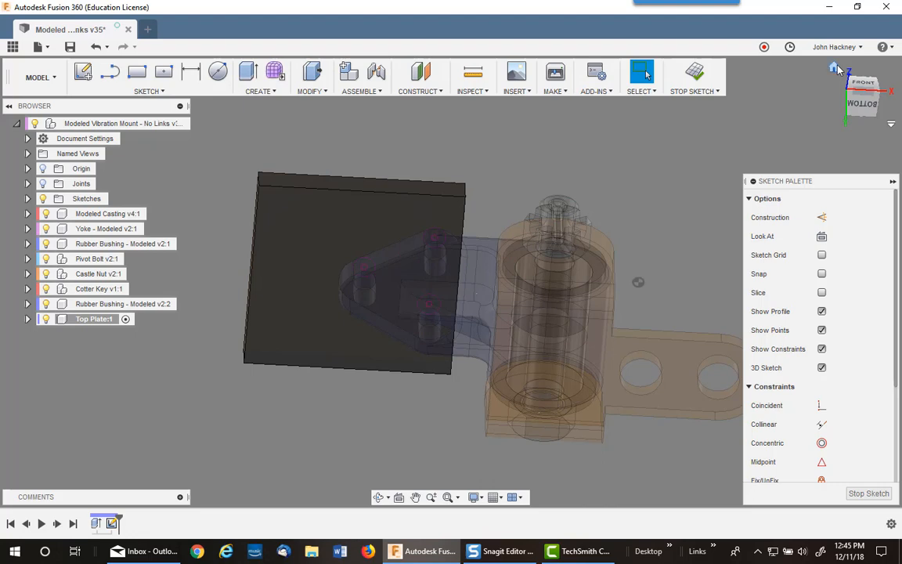
Step: Begin a Hole feature placed from multiple sketch points, using the centres of the three projected circles on the plate
{"action": "left_click", "coordinate": [835, 69]}
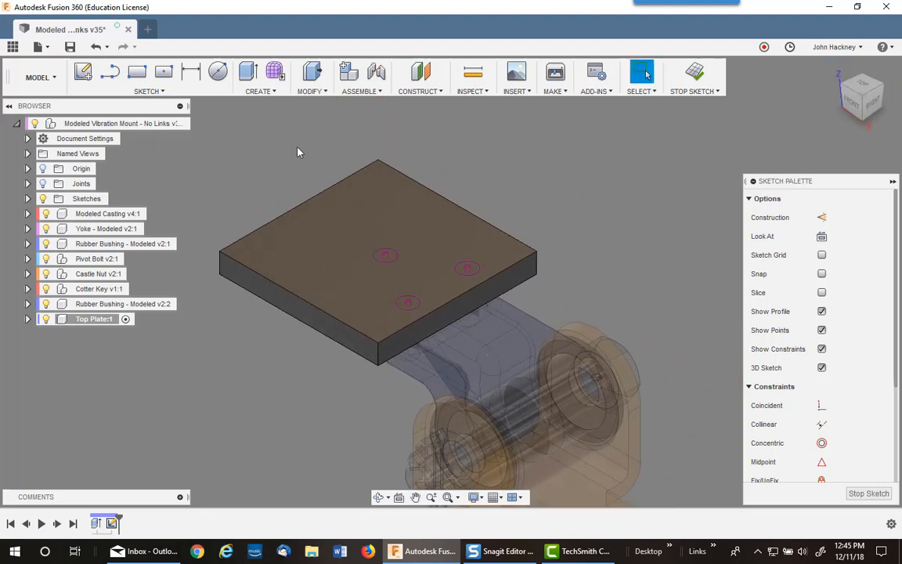
{"action": "left_click", "coordinate": [260, 88]}
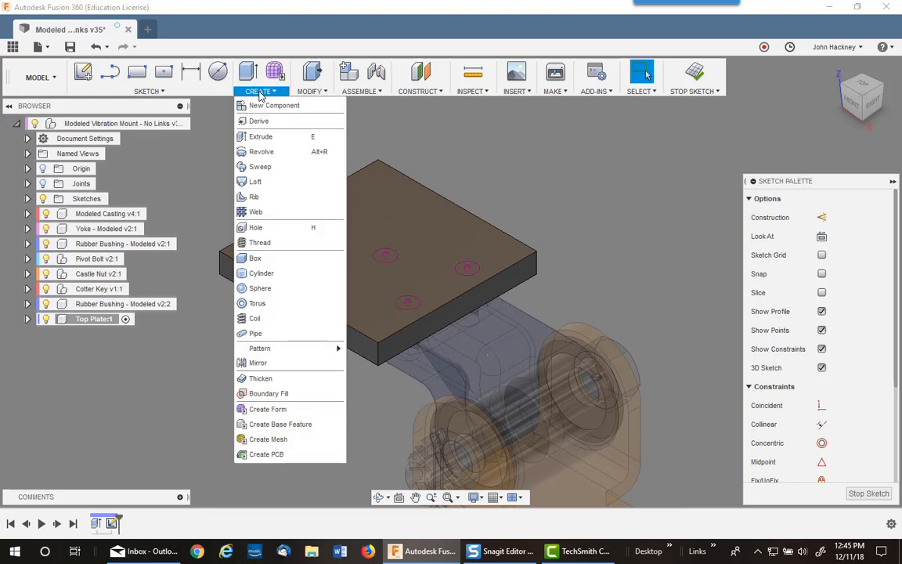
{"action": "left_click", "coordinate": [256, 227]}
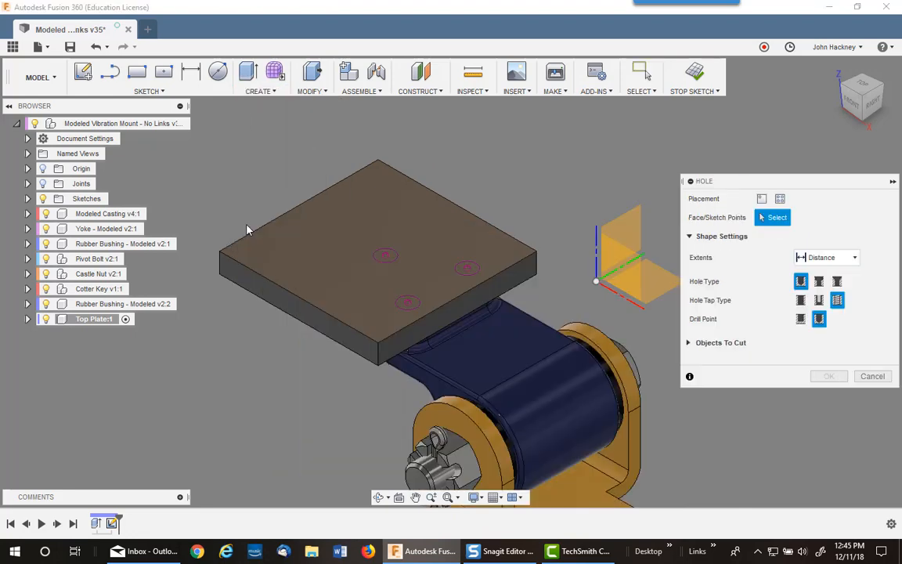
{"action": "left_click", "coordinate": [780, 198]}
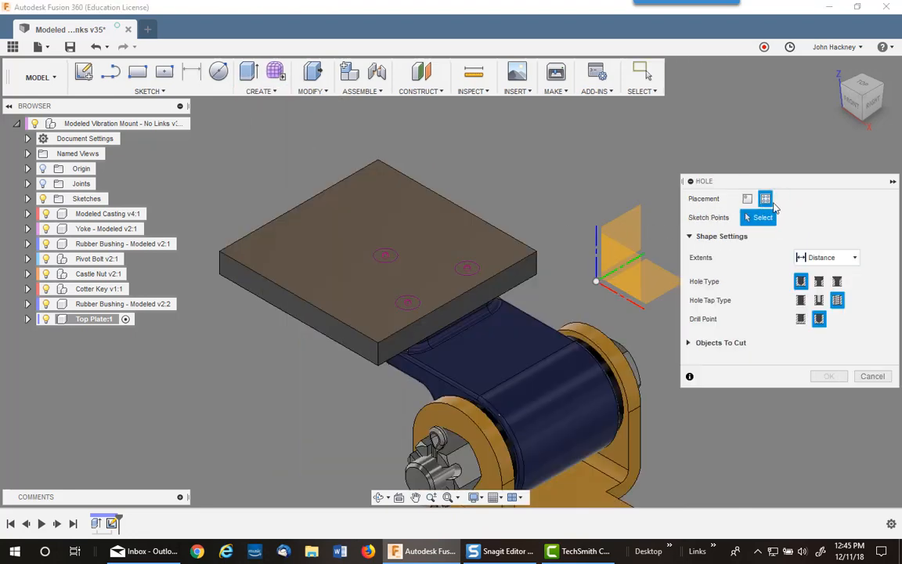
{"action": "left_click", "coordinate": [467, 268]}
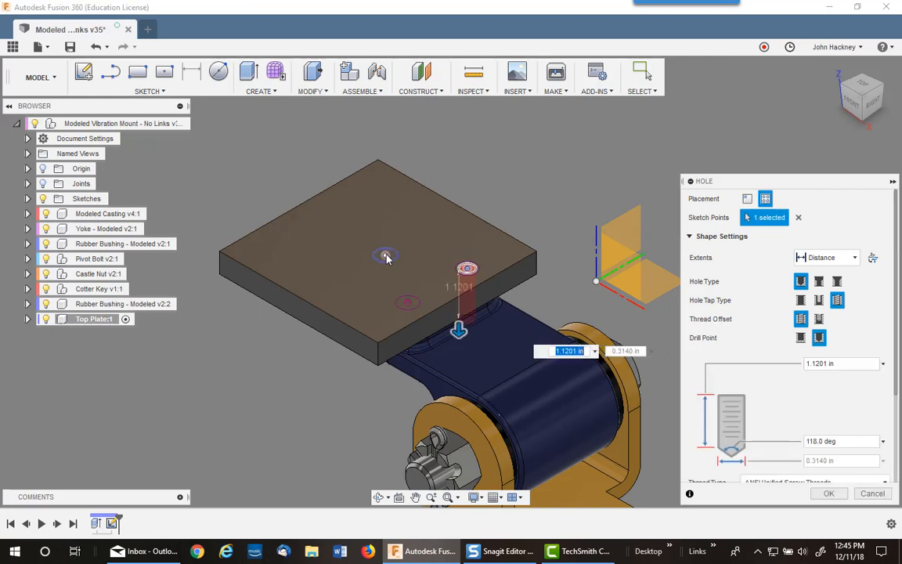
{"action": "left_click", "coordinate": [385, 256]}
{"action": "left_click", "coordinate": [408, 303]}
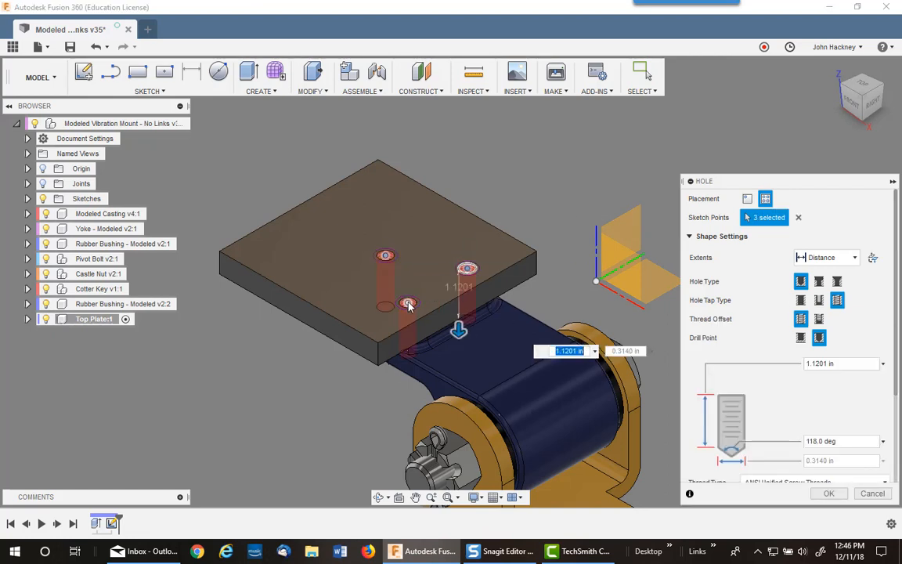
Step: Set the hole extents to All and create the three 3/8-16 UNC tapped holes through the plate
{"action": "left_click", "coordinate": [852, 257]}
{"action": "left_click", "coordinate": [814, 304]}
{"action": "scroll", "coordinate": [794, 411], "scroll_direction": "down", "scroll_amount": 5}
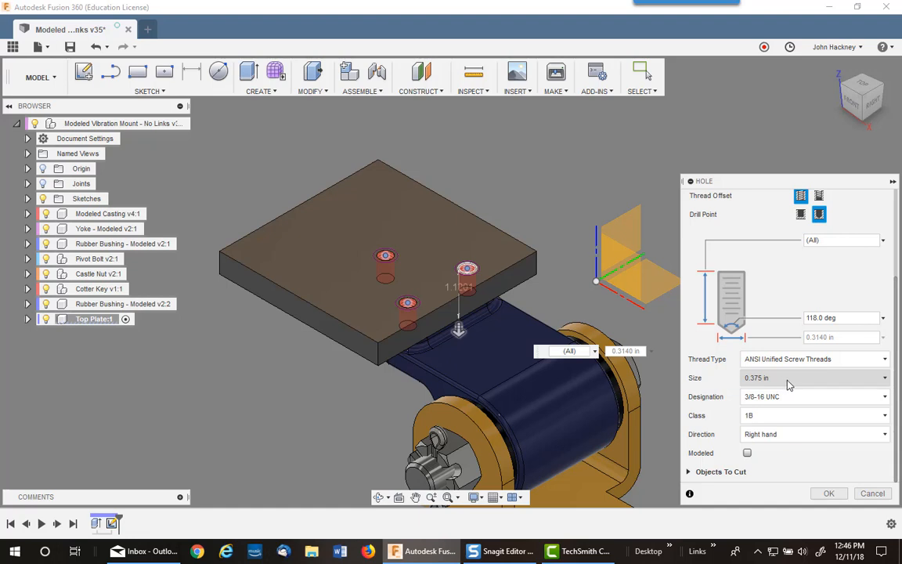
{"action": "left_click", "coordinate": [827, 493]}
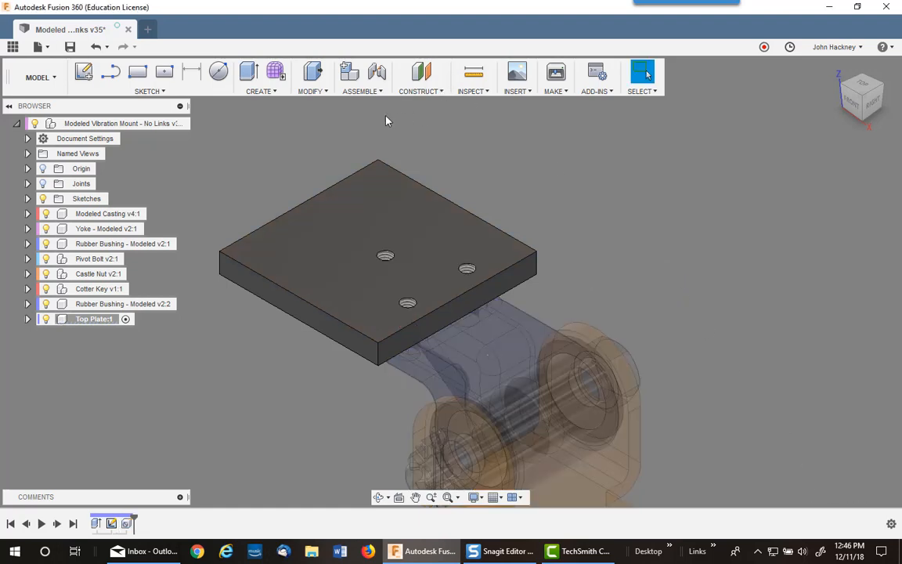
Step: Fillet the plate's four vertical corner edges with a 0.5 in radius and activate the top-level assembly
{"action": "middle_click_drag", "start_coordinate": [343, 116], "coordinate": [378, 127]}
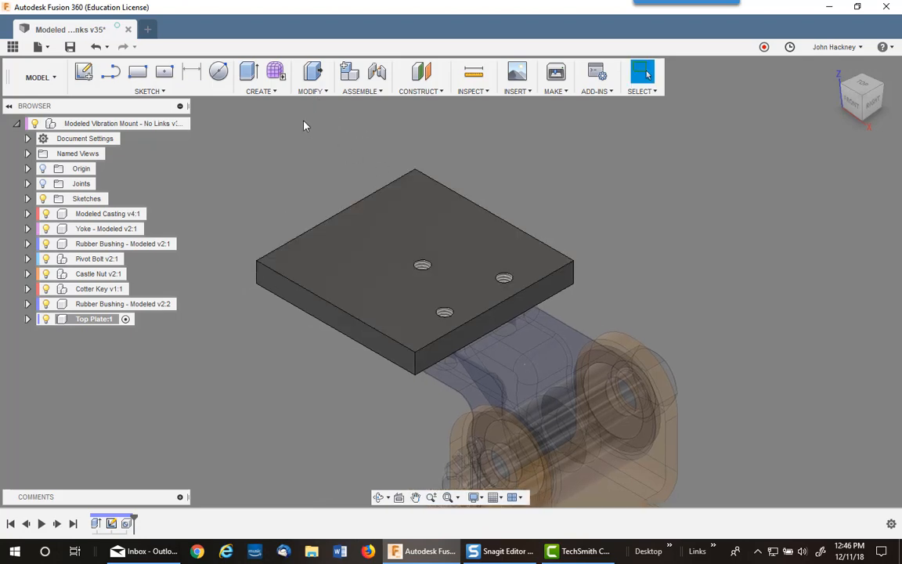
{"action": "left_click", "coordinate": [304, 93]}
{"action": "left_click", "coordinate": [316, 119]}
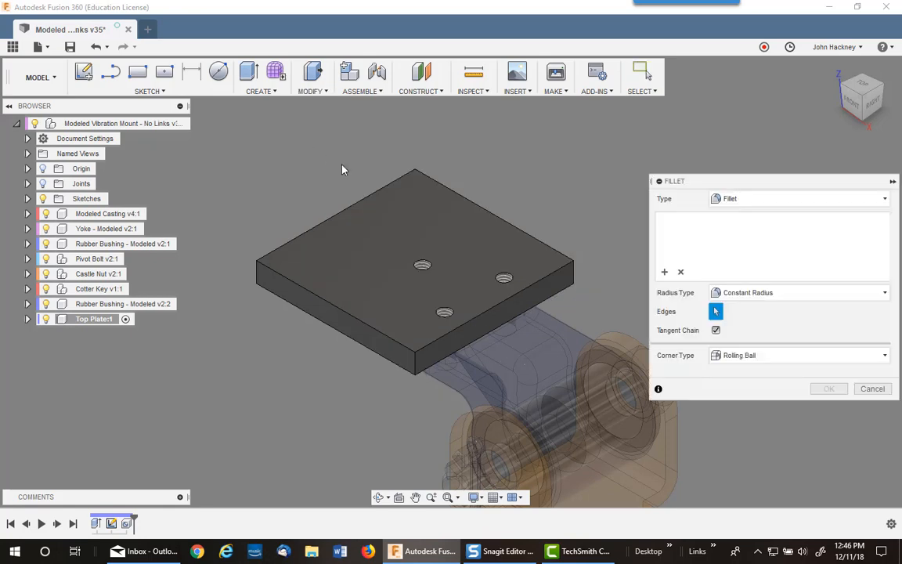
{"action": "left_click", "coordinate": [416, 184]}
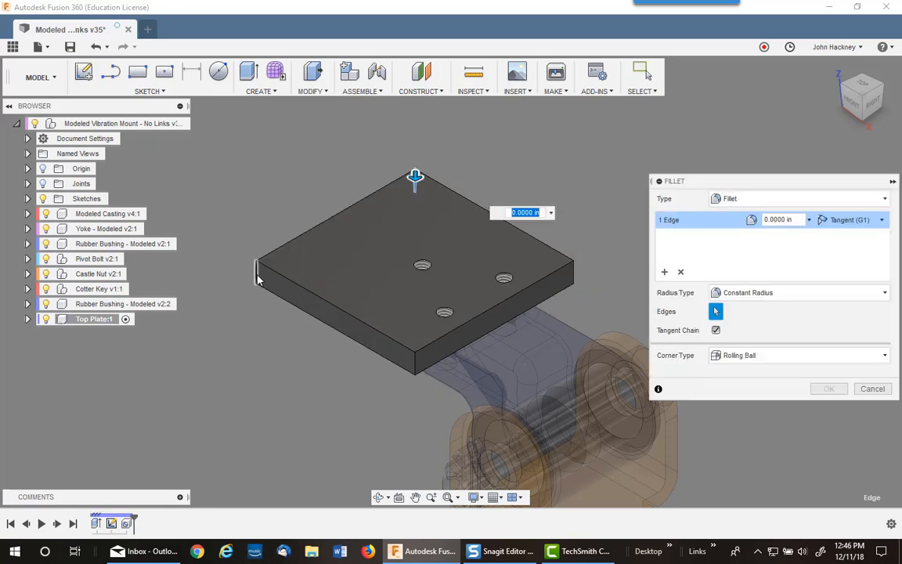
{"action": "left_click", "coordinate": [258, 272]}
{"action": "left_click", "coordinate": [573, 274]}
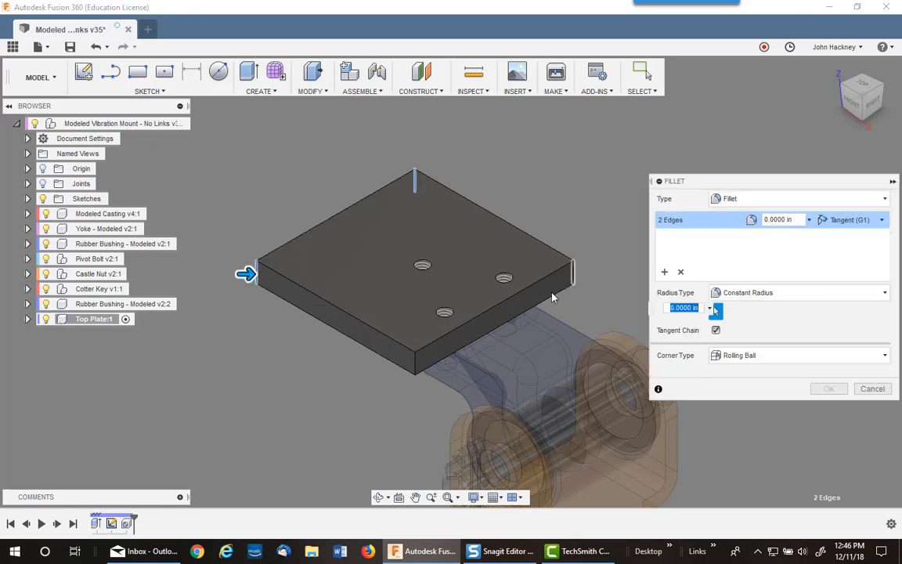
{"action": "left_click", "coordinate": [416, 364]}
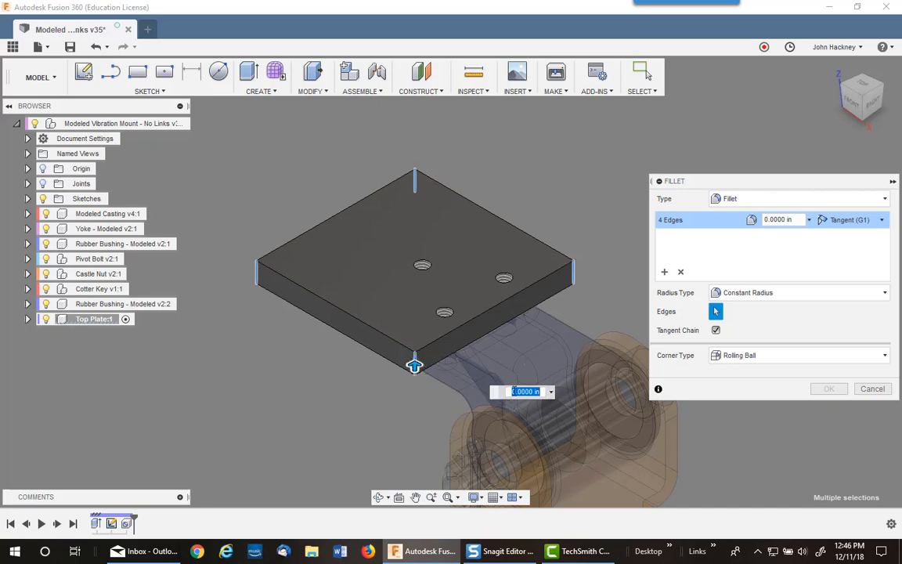
{"action": "type", "text": ".5"}
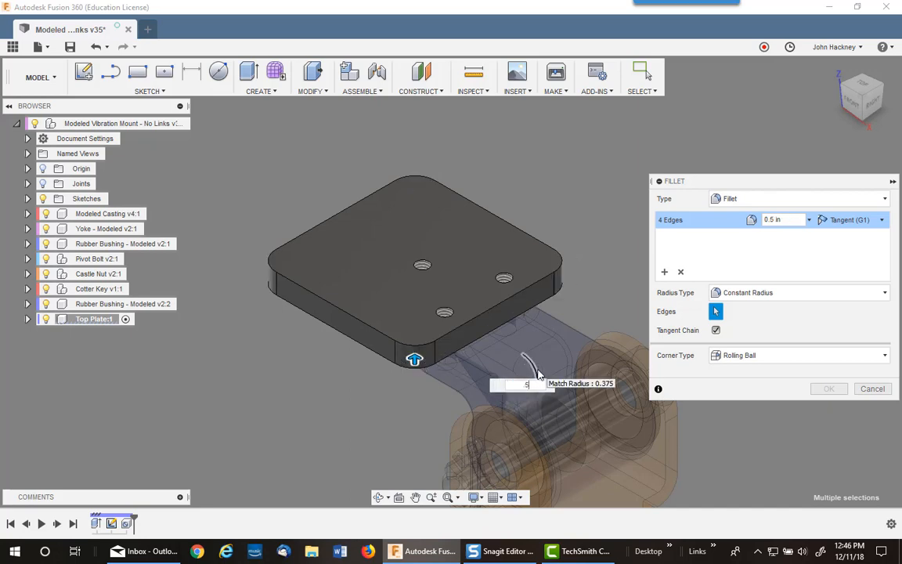
{"action": "left_click", "coordinate": [831, 387]}
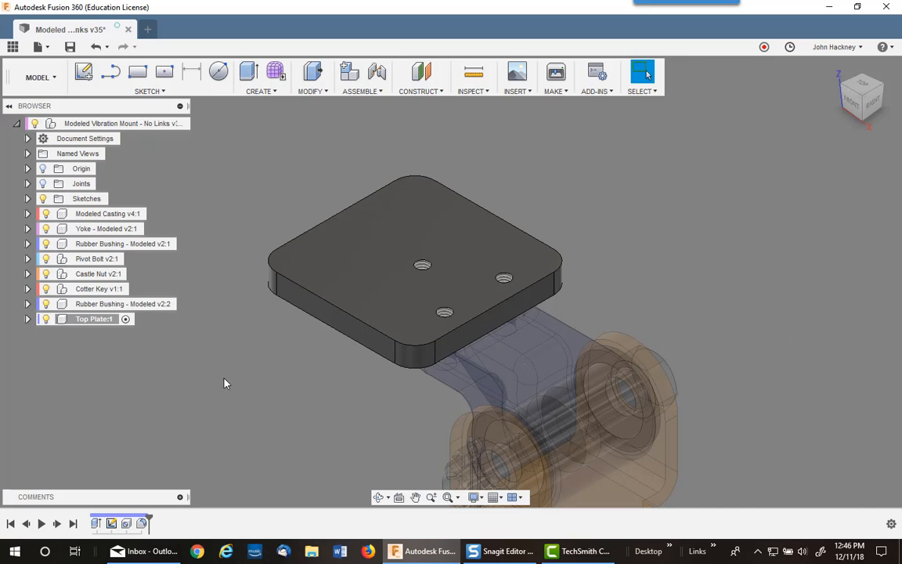
{"action": "left_click", "coordinate": [178, 124]}
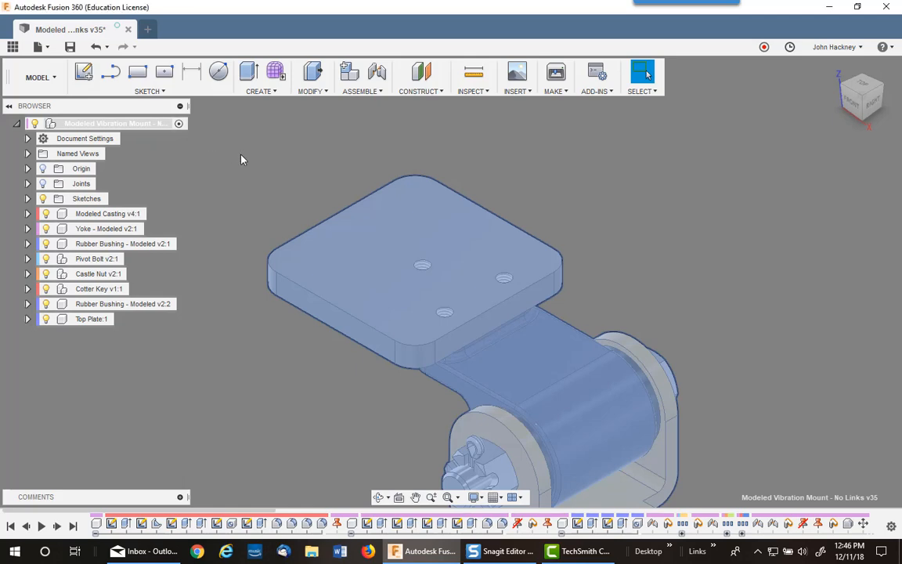
{"action": "left_click", "coordinate": [239, 153]}
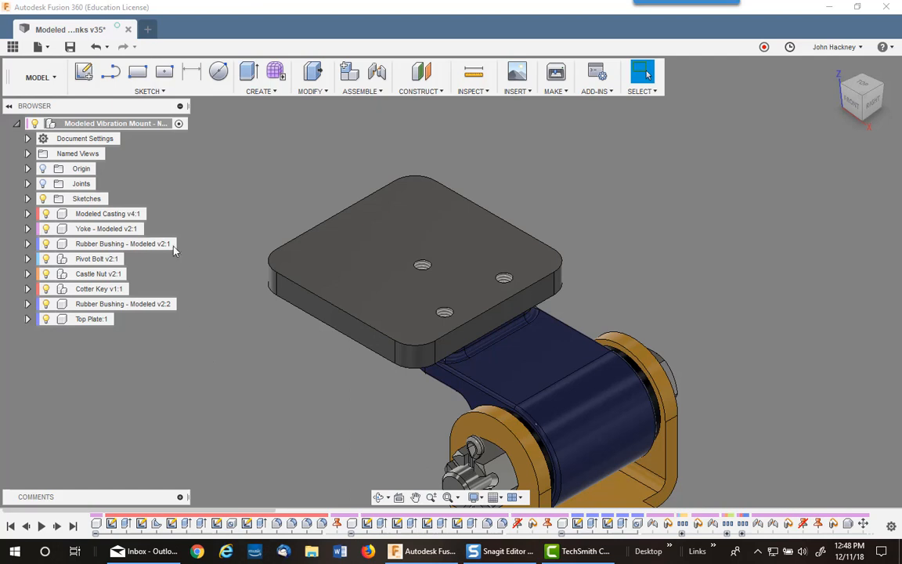
Step: Activate the Modeled Casting component and set the pad length in its first sketch to 3 in
{"action": "left_click", "coordinate": [158, 215]}
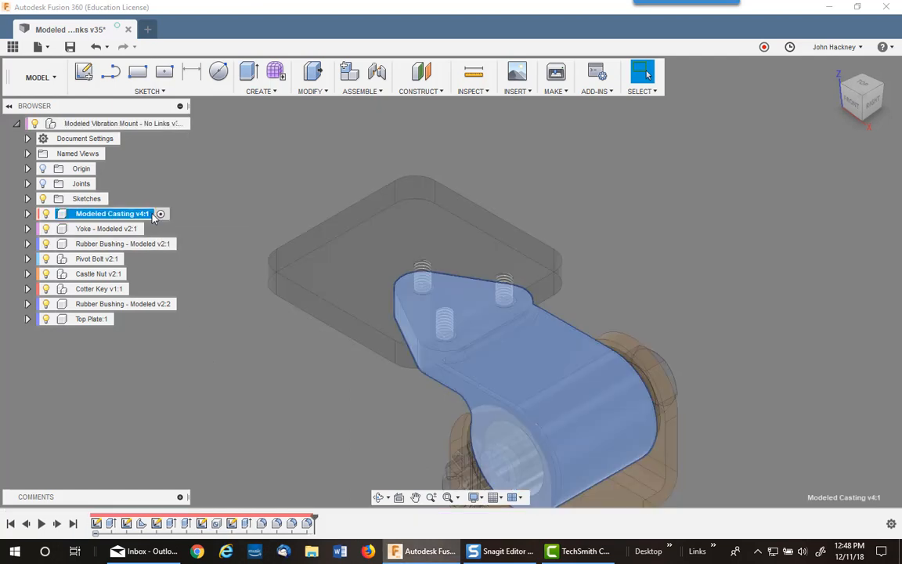
{"action": "left_click", "coordinate": [97, 524]}
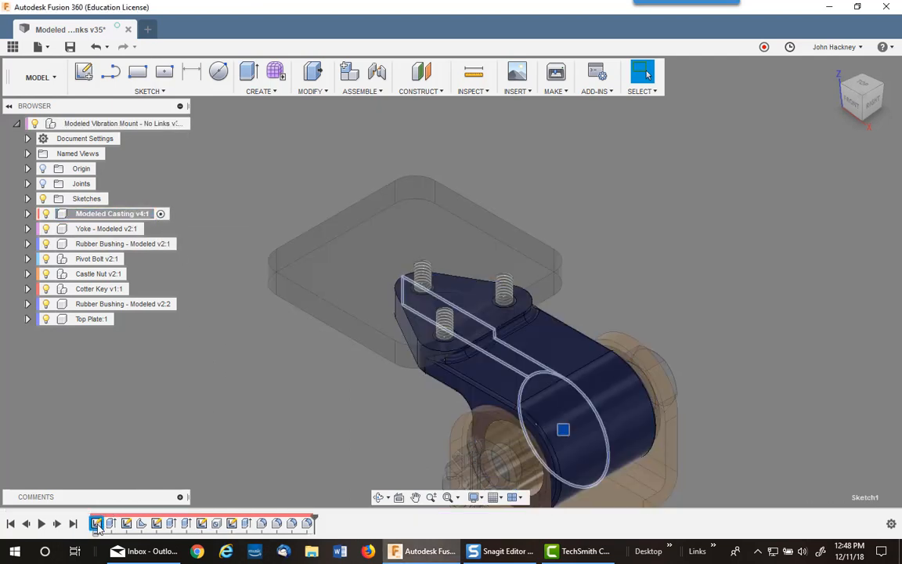
{"action": "right_click", "coordinate": [97, 525]}
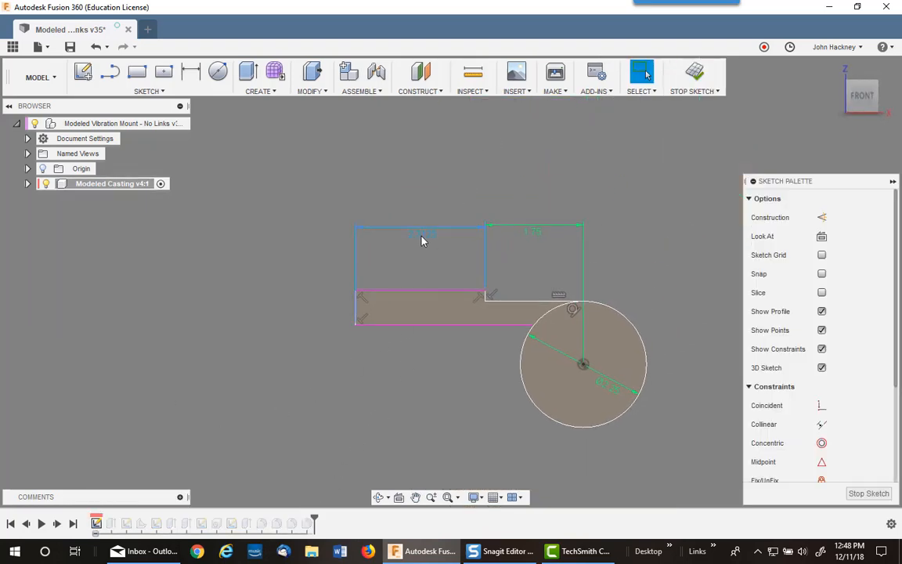
{"action": "double_click", "coordinate": [423, 238]}
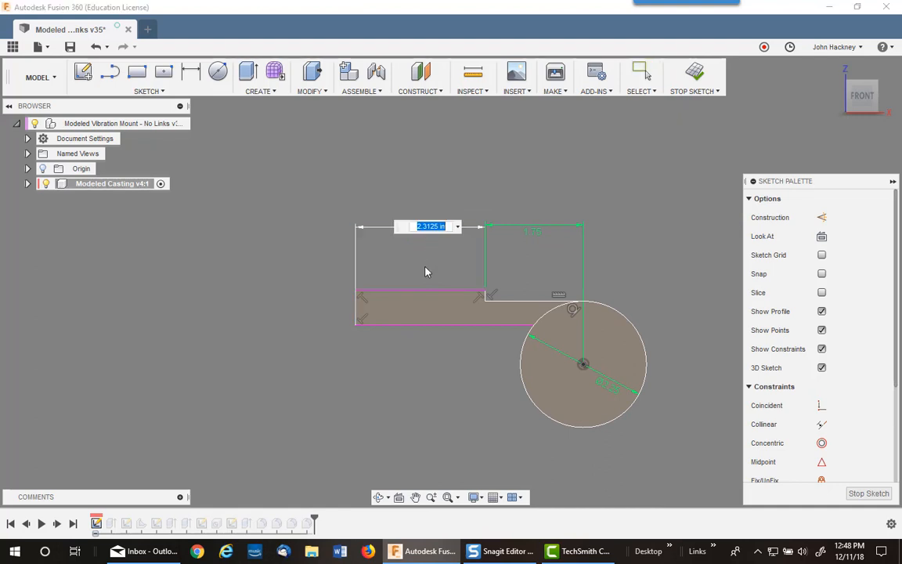
{"action": "type", "text": "3"}
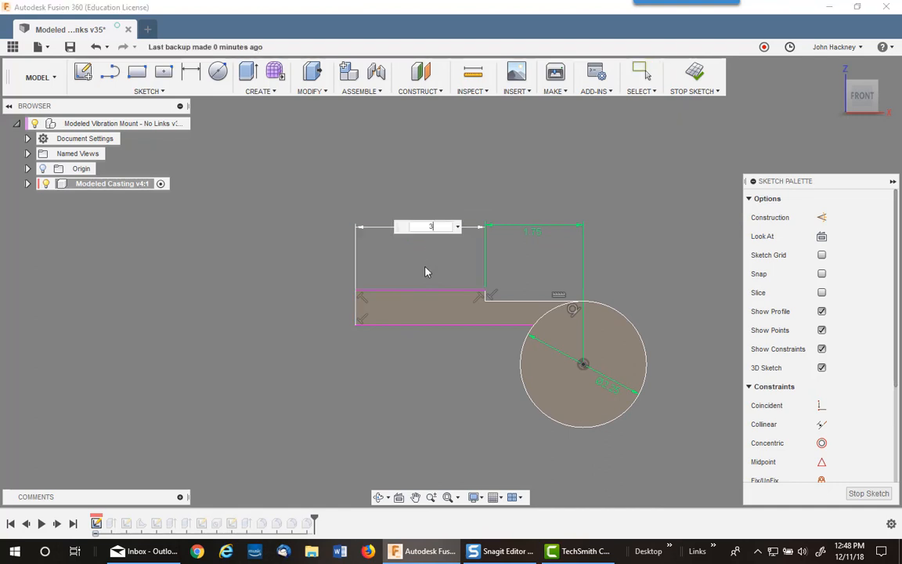
{"action": "left_click", "coordinate": [693, 85]}
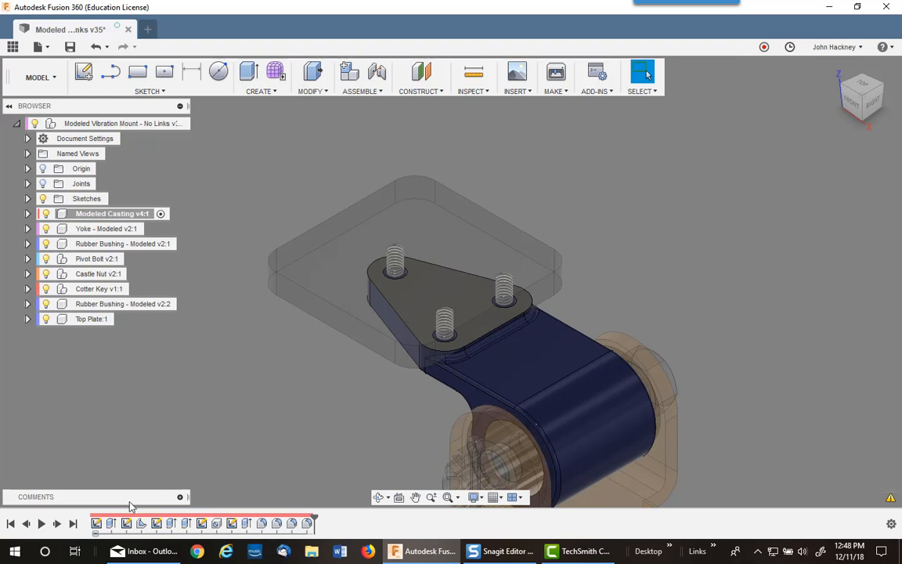
Step: Restore the pad length in the casting's first sketch to 2.3125 in and reactivate the top-level assembly
{"action": "right_click", "coordinate": [97, 524]}
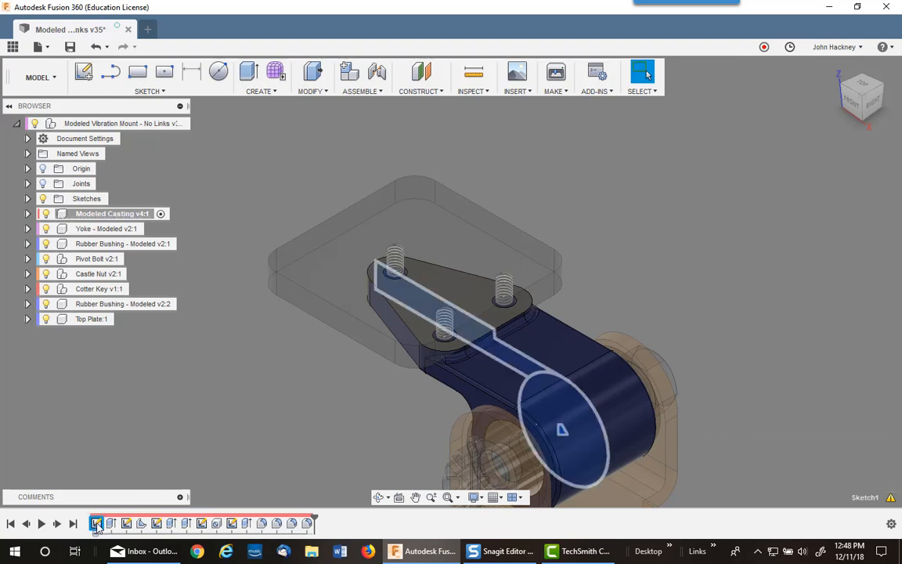
{"action": "left_click", "coordinate": [129, 397]}
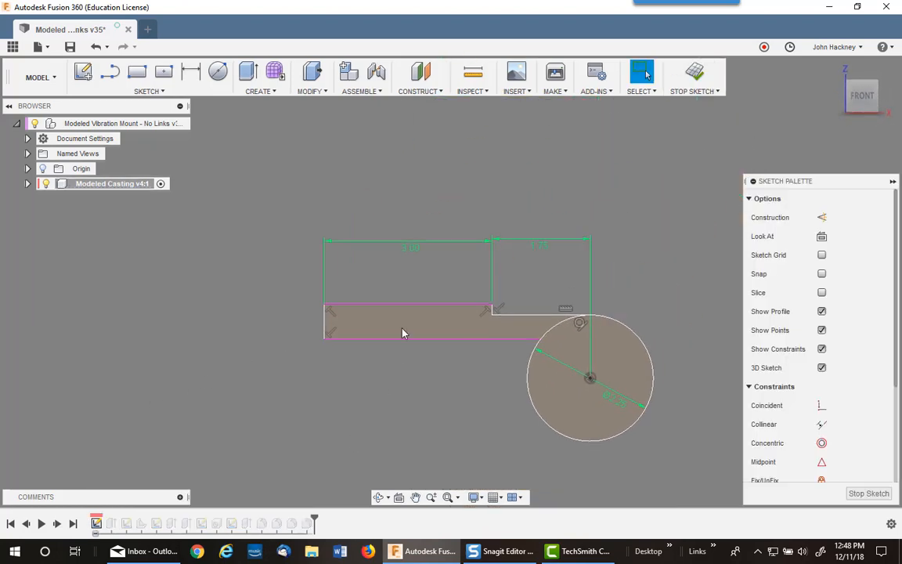
{"action": "double_click", "coordinate": [416, 254]}
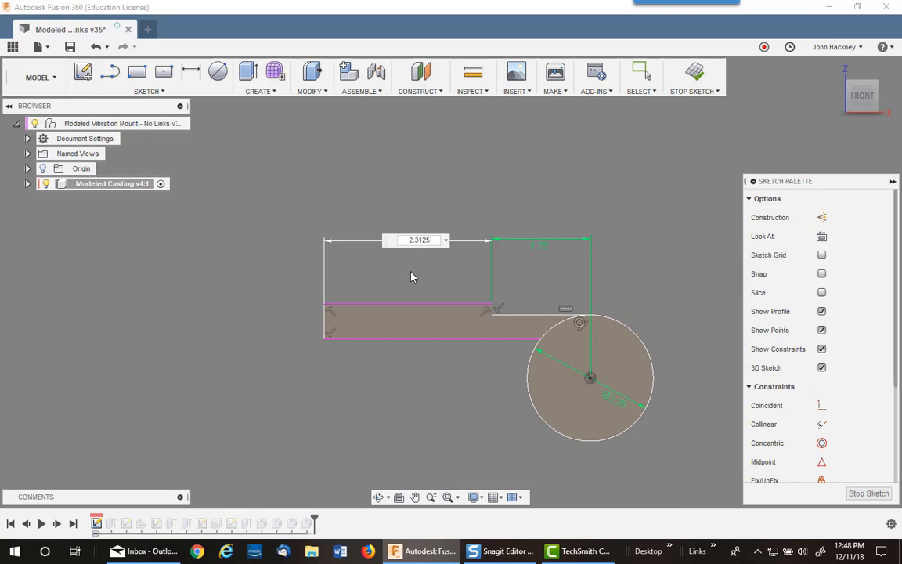
{"action": "key", "text": "Return"}
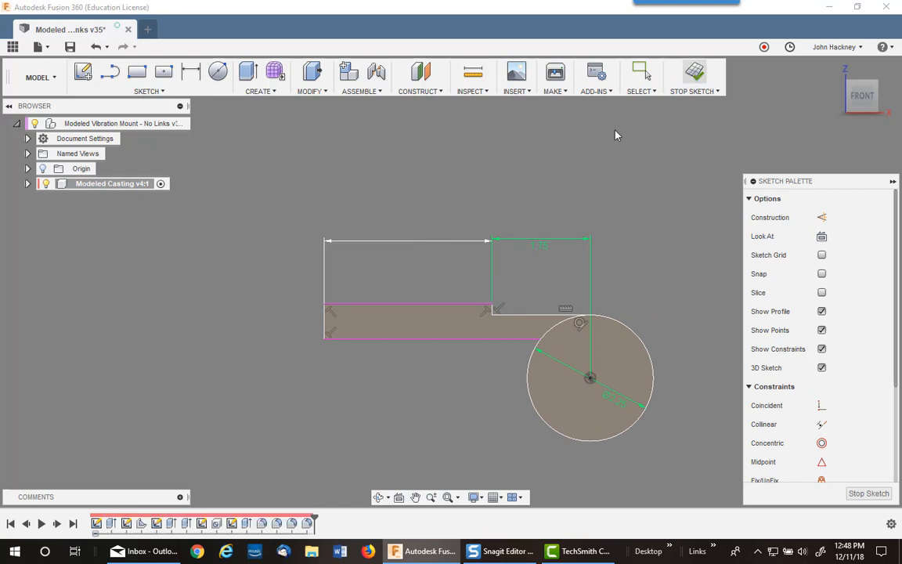
{"action": "left_click", "coordinate": [695, 82]}
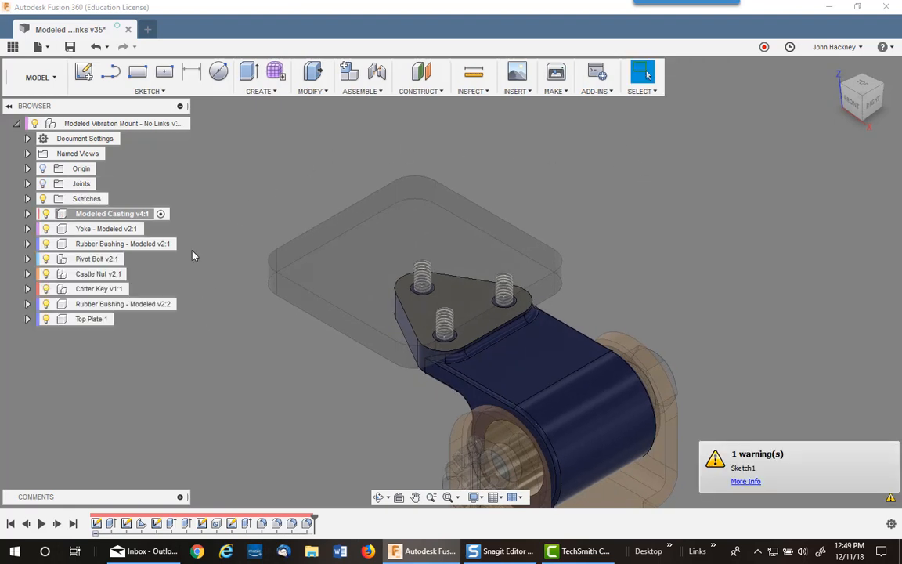
{"action": "left_click", "coordinate": [179, 126]}
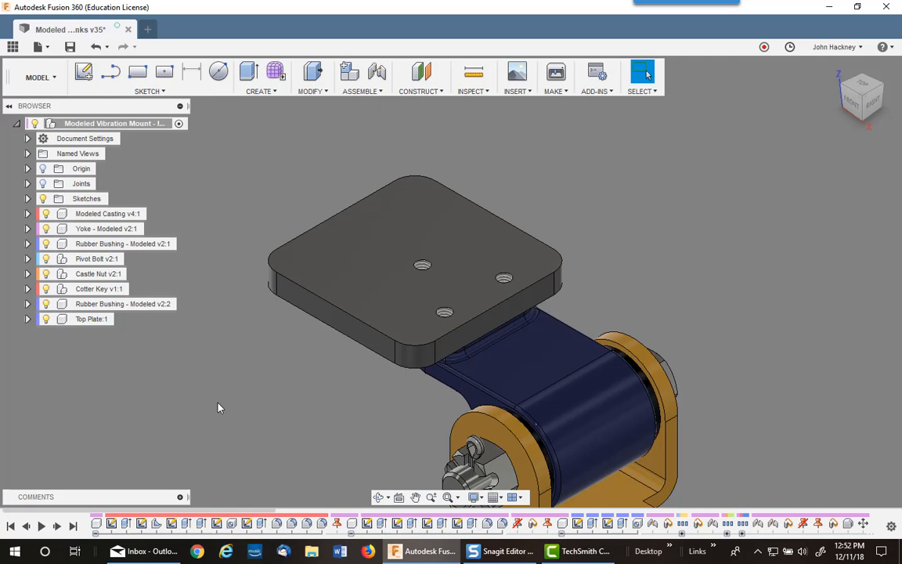
Step: Activate the Top Plate component, make its Sketch1 visible and open that sketch for editing
{"action": "left_click", "coordinate": [120, 320]}
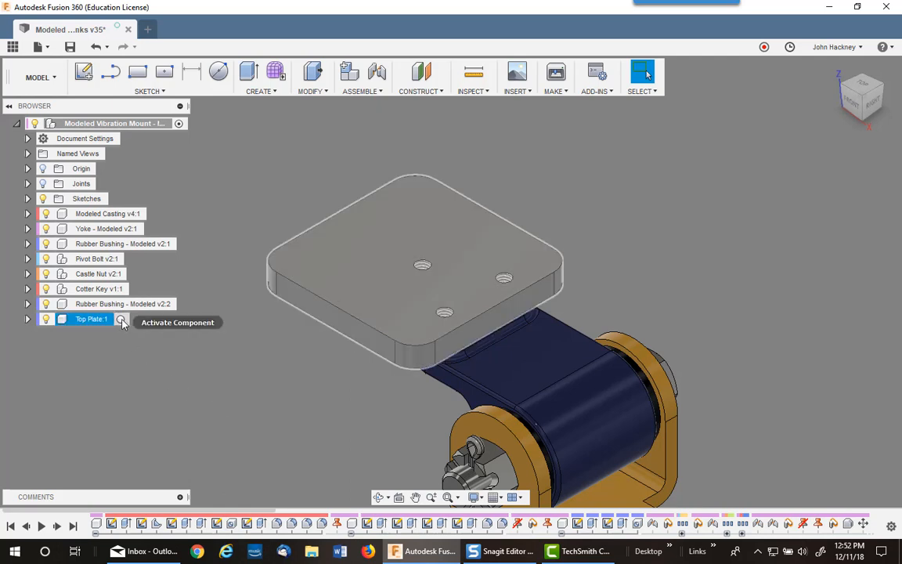
{"action": "left_click", "coordinate": [27, 319]}
{"action": "left_click", "coordinate": [67, 380]}
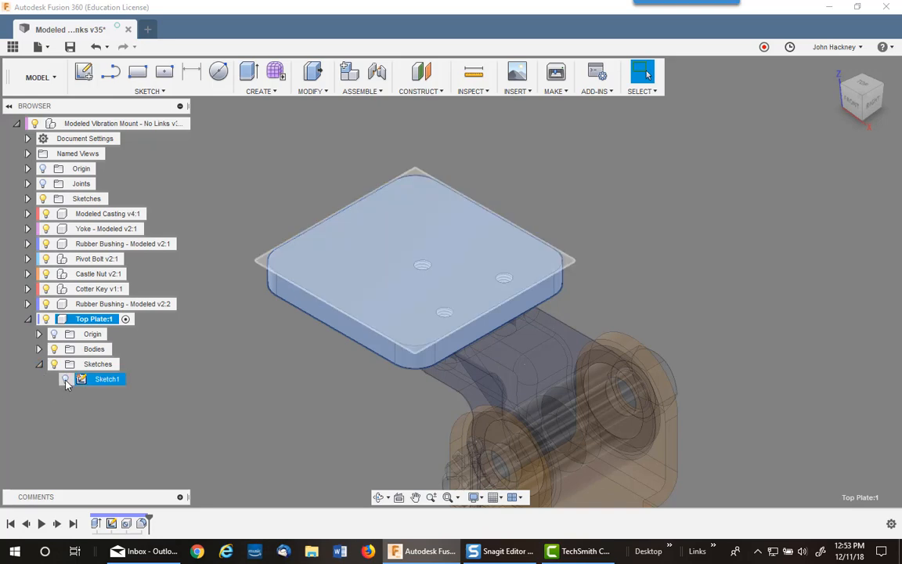
{"action": "left_click", "coordinate": [66, 381]}
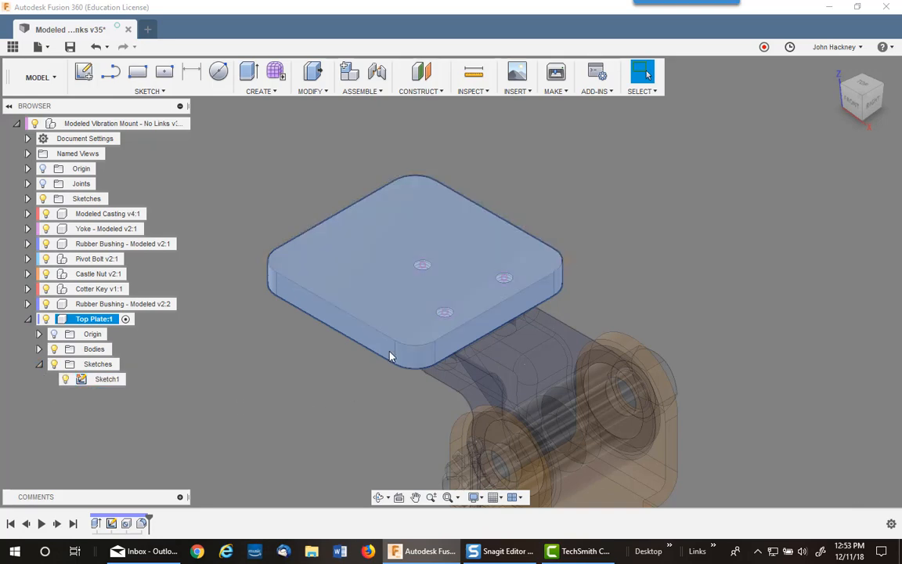
{"action": "right_click", "coordinate": [106, 380]}
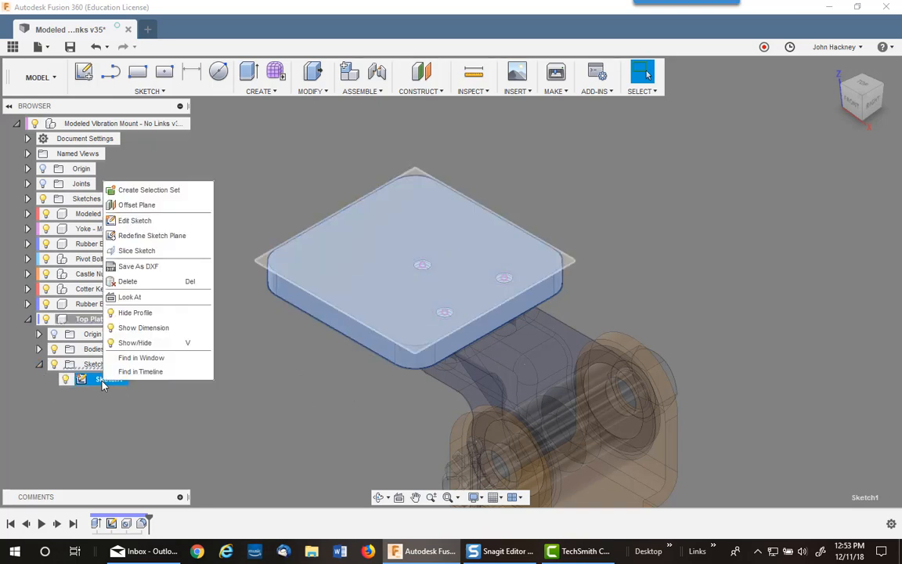
{"action": "left_click", "coordinate": [138, 221]}
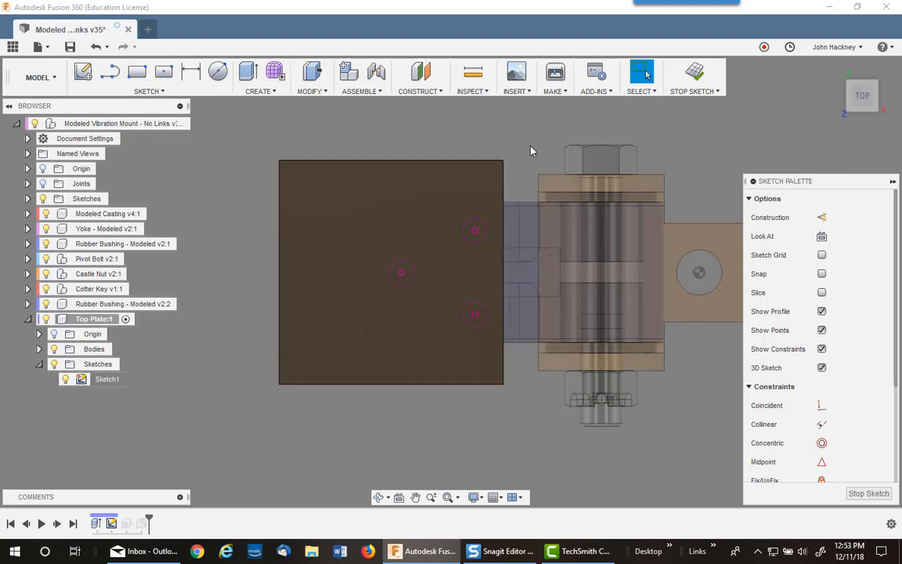
Step: Break the projection links on the centre points of the three hole circles by deleting their link constraints
{"action": "left_click", "coordinate": [479, 226]}
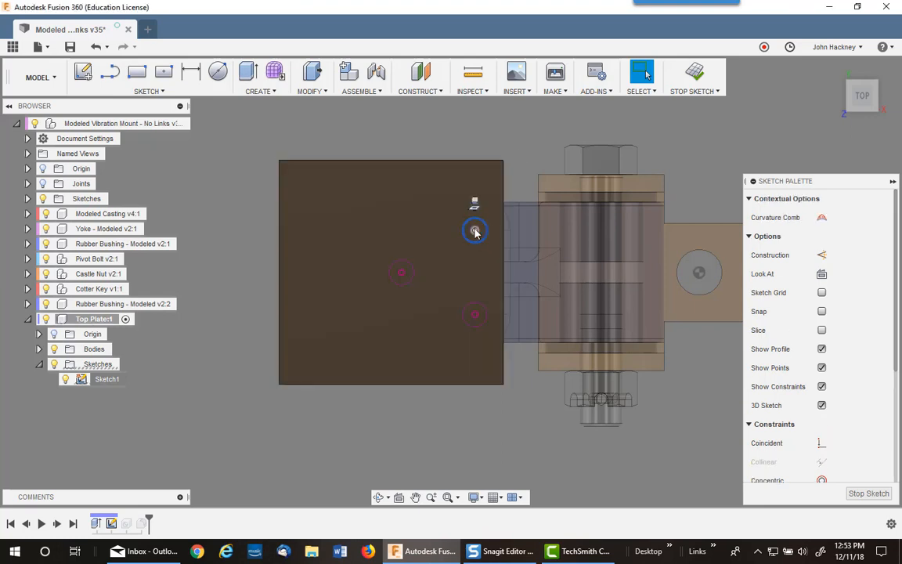
{"action": "left_click", "coordinate": [476, 231]}
{"action": "left_click", "coordinate": [465, 224]}
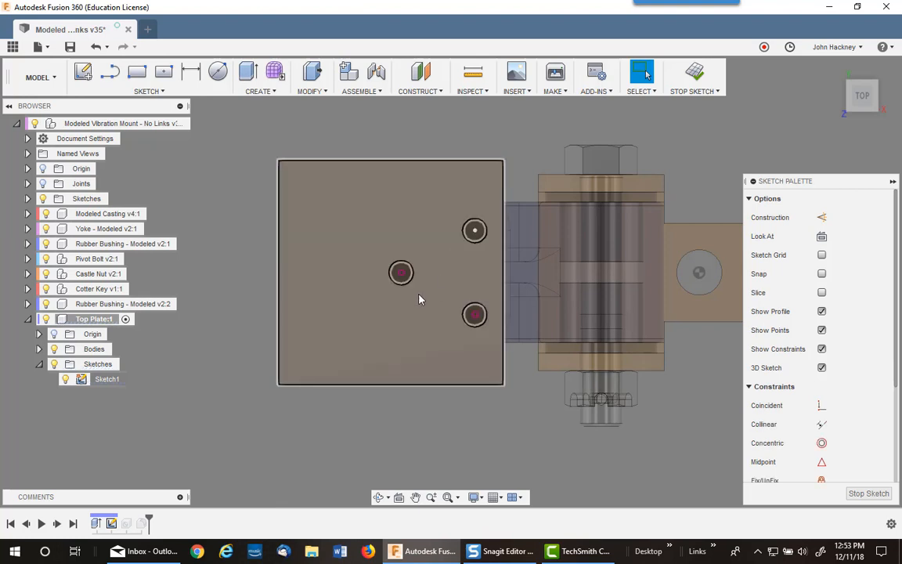
{"action": "left_click", "coordinate": [399, 271]}
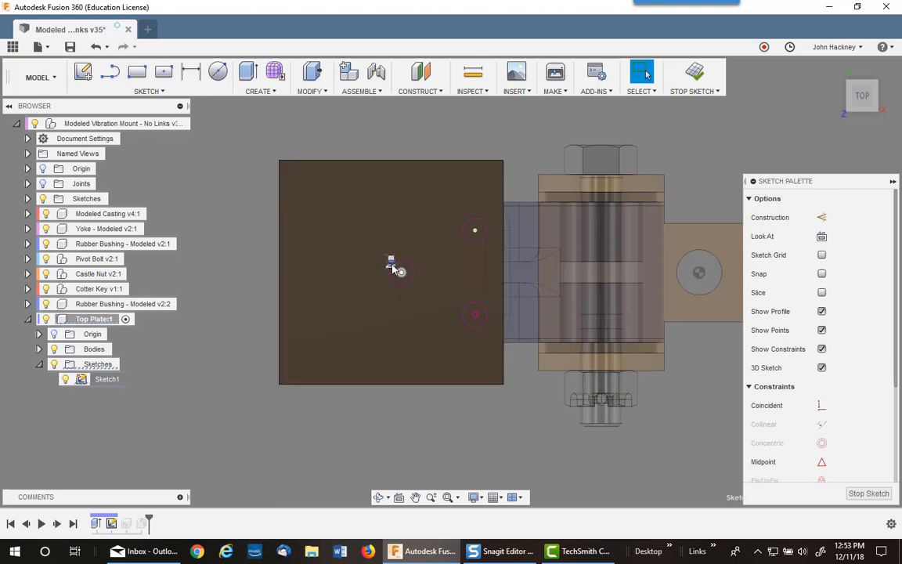
{"action": "left_click", "coordinate": [393, 265]}
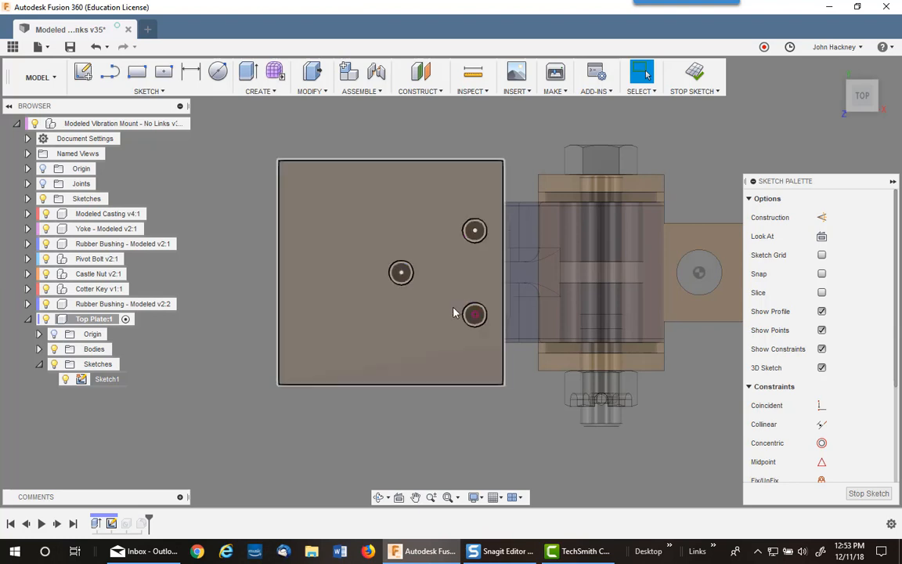
{"action": "left_click", "coordinate": [474, 315]}
{"action": "left_click", "coordinate": [464, 303]}
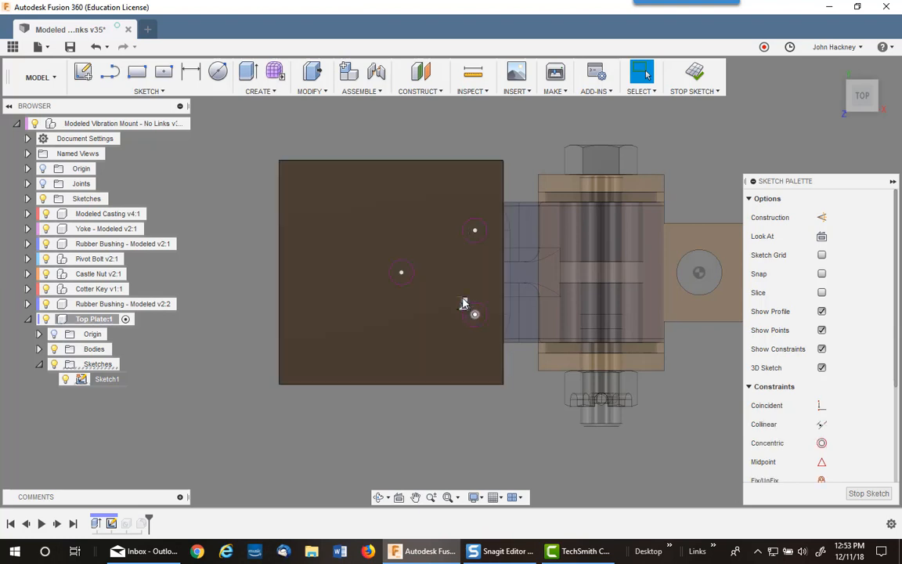
{"action": "key", "text": "Delete"}
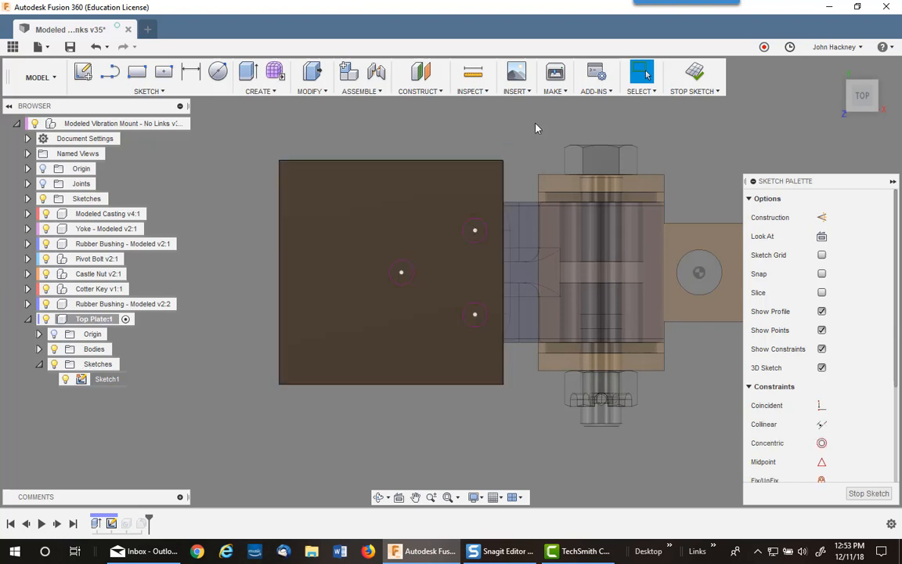
{"action": "left_click", "coordinate": [191, 71]}
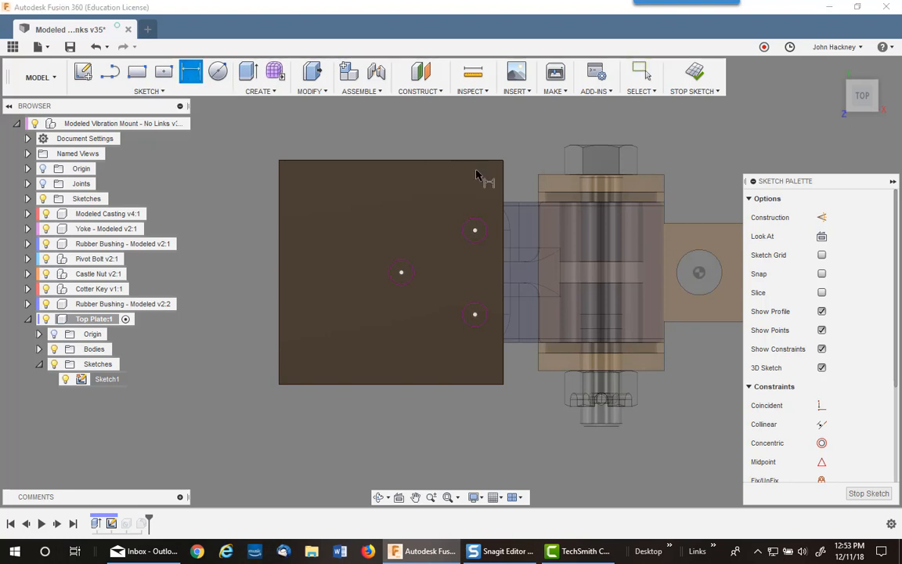
{"action": "left_click", "coordinate": [504, 196]}
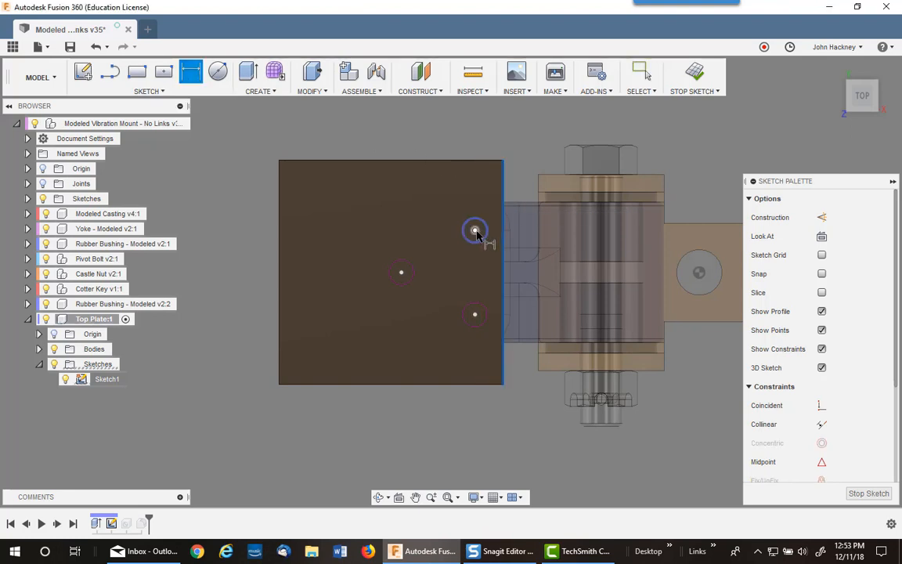
{"action": "key", "text": "Escape"}
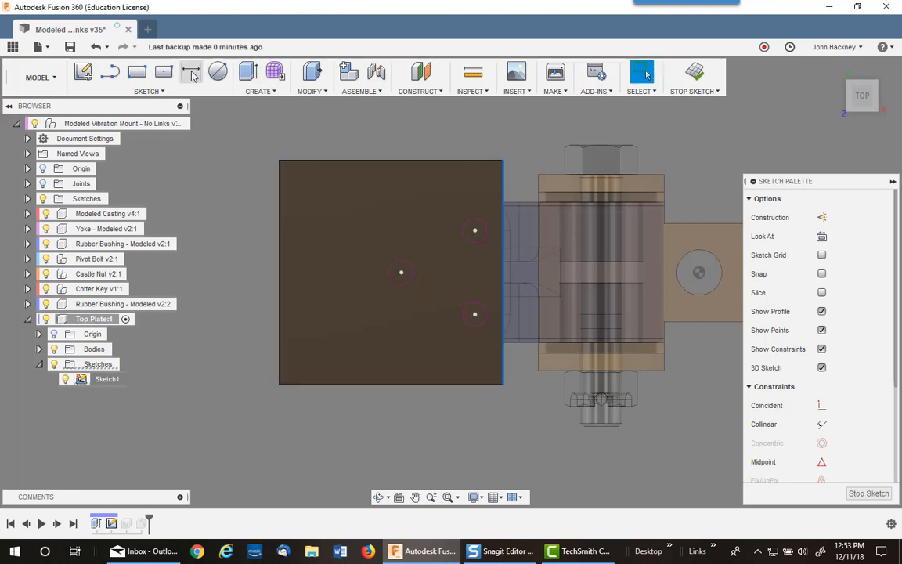
{"action": "left_click", "coordinate": [191, 72]}
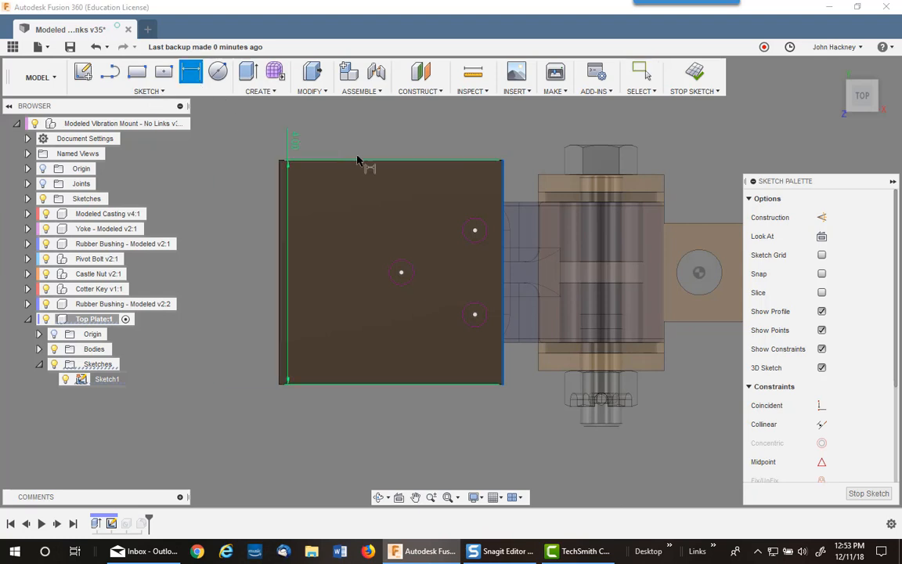
{"action": "left_click", "coordinate": [474, 231]}
{"action": "left_click", "coordinate": [527, 133]}
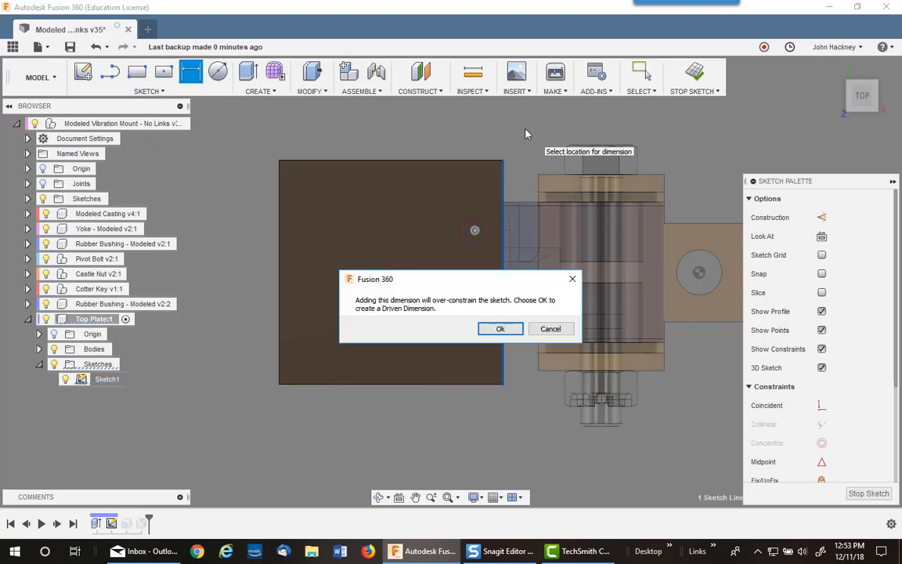
{"action": "left_click", "coordinate": [551, 330]}
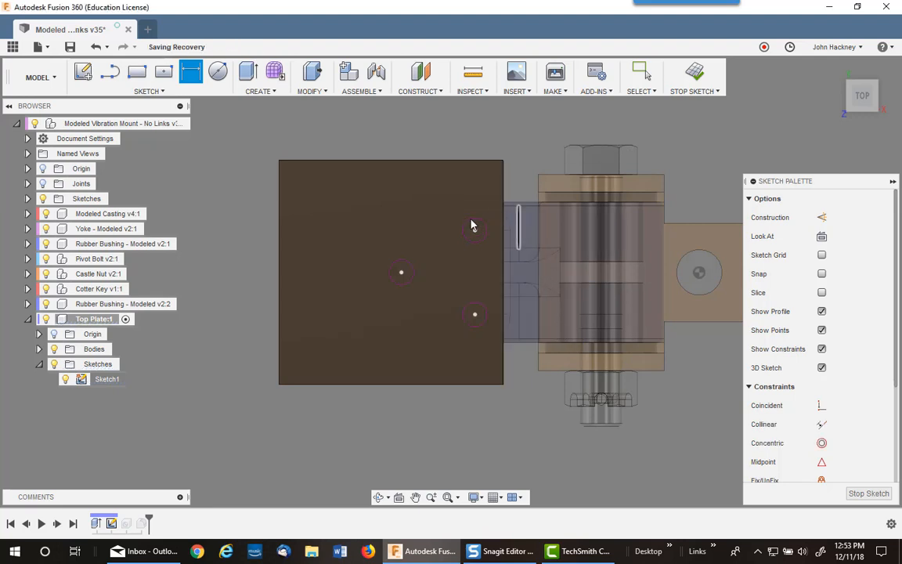
{"action": "key", "text": "Escape"}
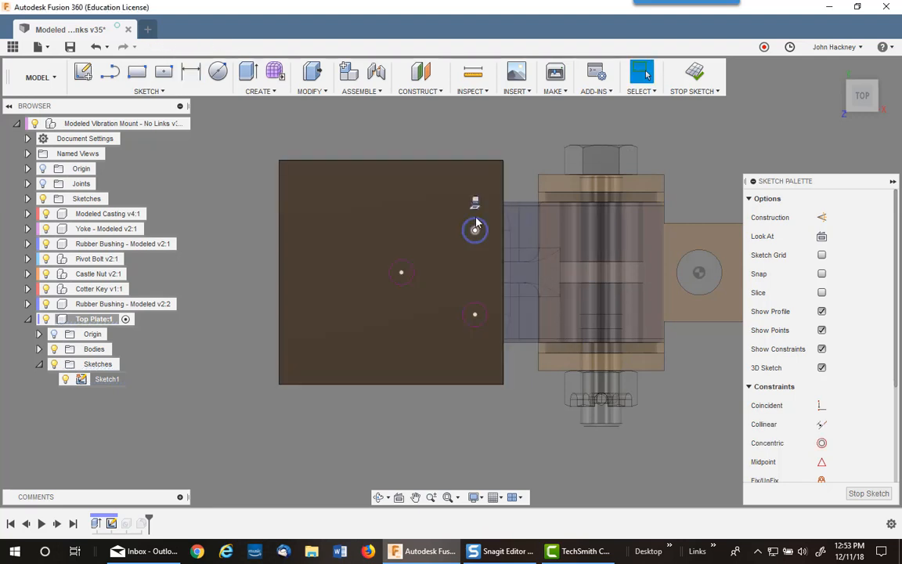
Step: Break the projection links on the three hole circles themselves by deleting their link constraints
{"action": "left_click", "coordinate": [402, 270]}
{"action": "key", "text": "Escape"}
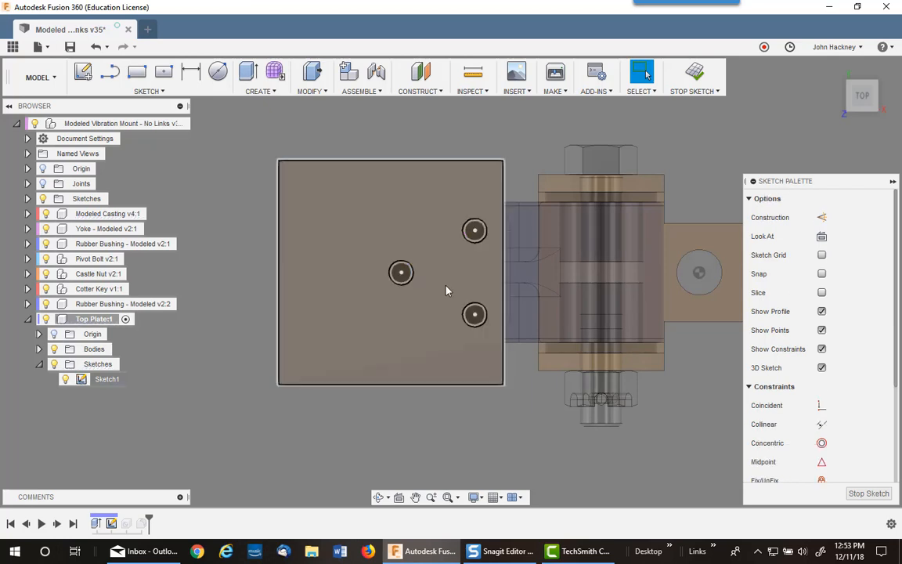
{"action": "left_click", "coordinate": [475, 313]}
{"action": "key", "text": "Escape"}
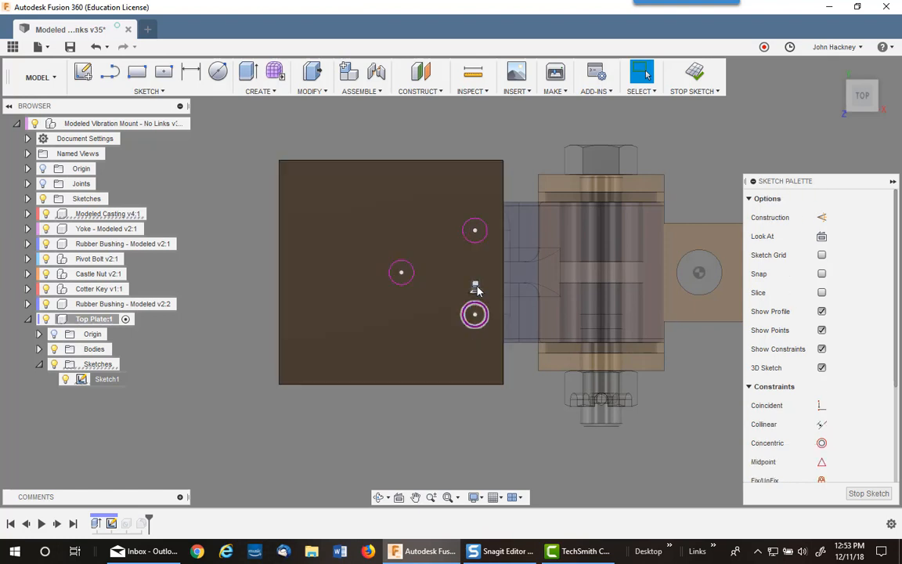
Step: Dimension the horizontal distance from the upper hole's centre to the plate edge nearest the bushing, keeping the proposed value
{"action": "left_click", "coordinate": [190, 72]}
{"action": "left_click", "coordinate": [475, 231]}
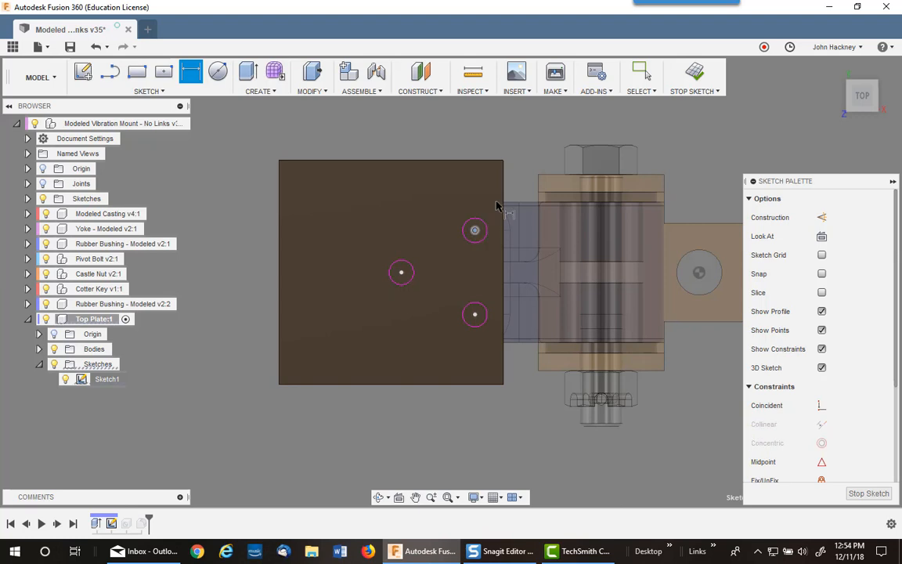
{"action": "left_click", "coordinate": [503, 201]}
{"action": "left_click", "coordinate": [531, 132]}
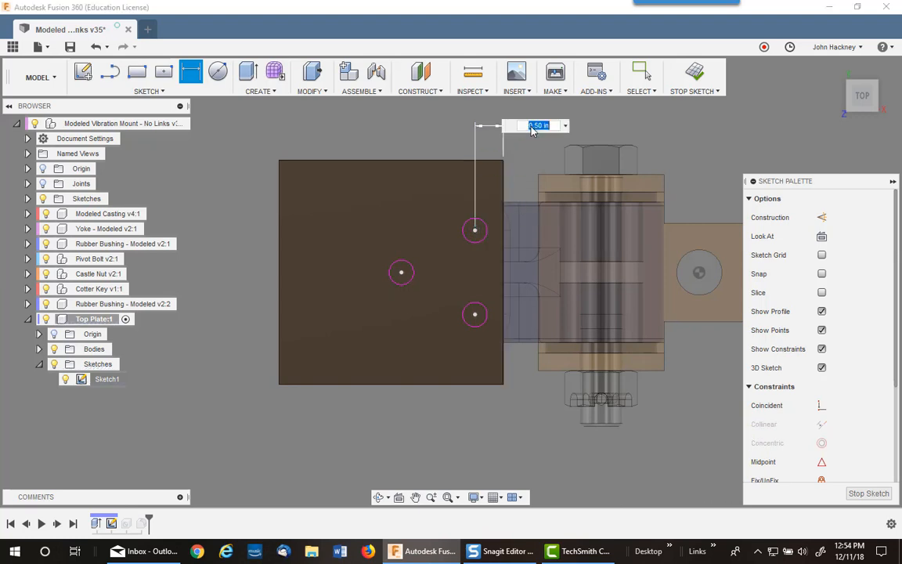
{"action": "key", "text": "Return"}
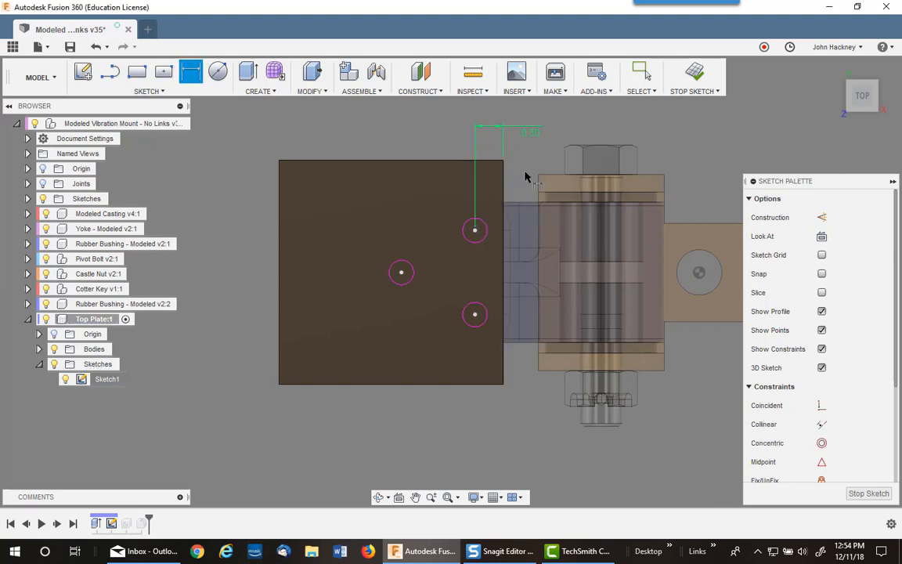
Step: Dimension the horizontal spacing between the centres of the upper hole and the single middle hole, keeping the proposed value
{"action": "left_click", "coordinate": [475, 231]}
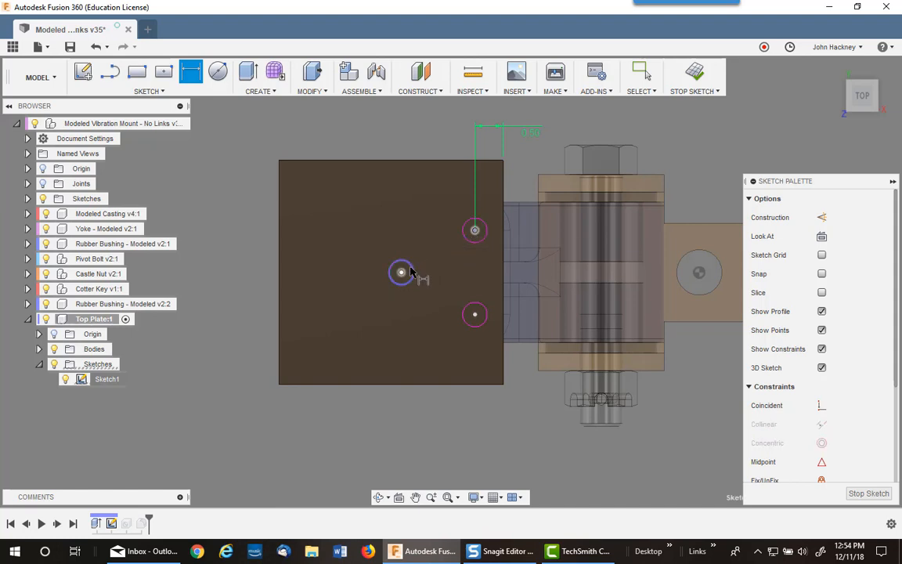
{"action": "left_click", "coordinate": [401, 272]}
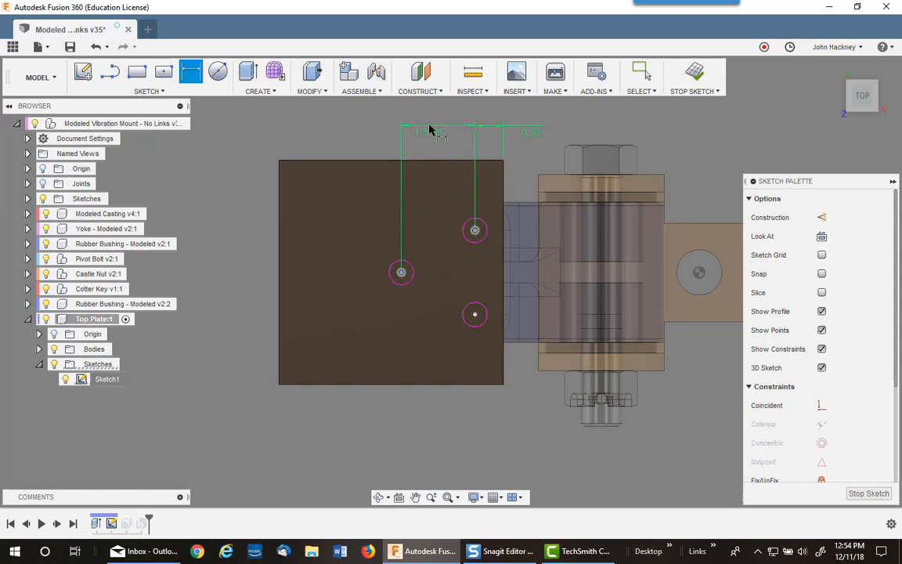
{"action": "left_click", "coordinate": [429, 128]}
{"action": "key", "text": "Return"}
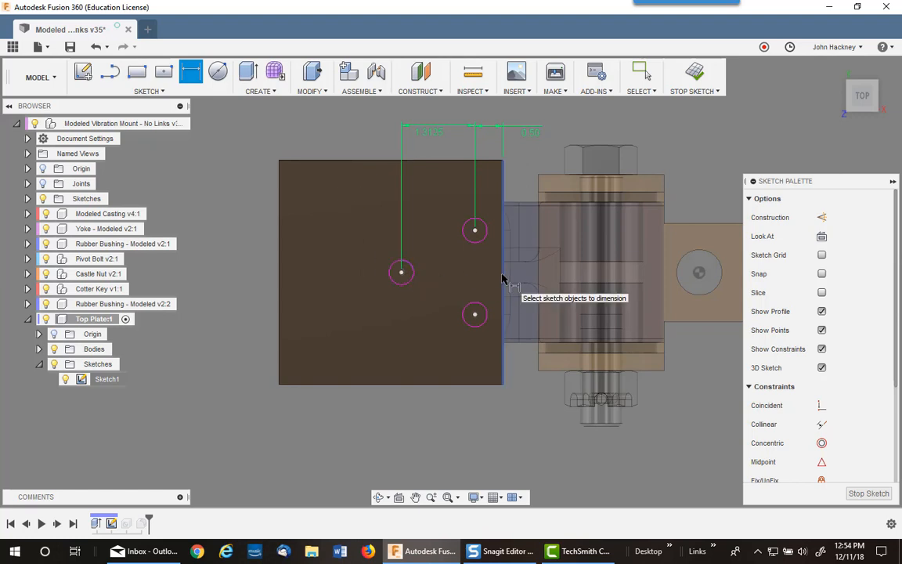
Step: Apply Horizontal/Vertical constraints aligning the single hole's centre with the plate edge's midpoint and the paired holes' centres with each other
{"action": "scroll", "coordinate": [867, 470], "scroll_direction": "down", "scroll_amount": 2}
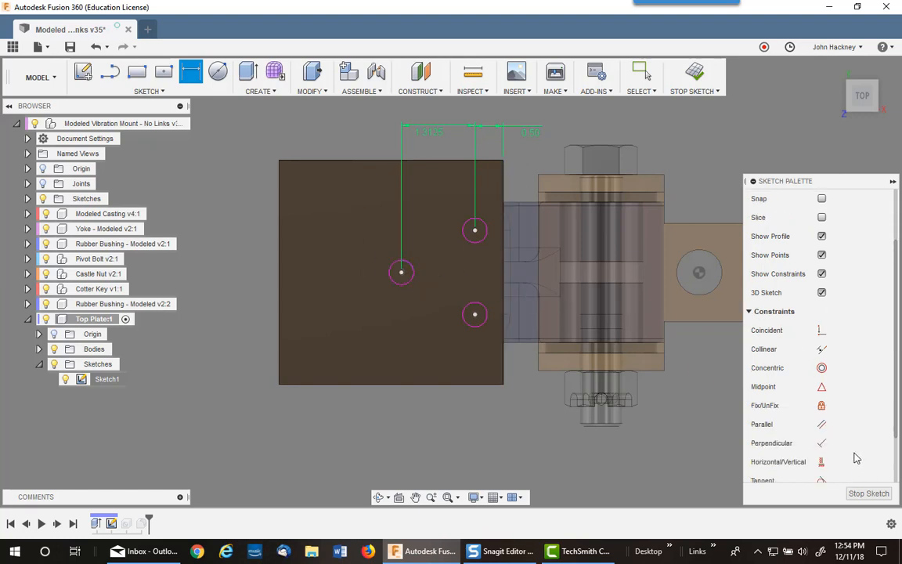
{"action": "left_click", "coordinate": [823, 462]}
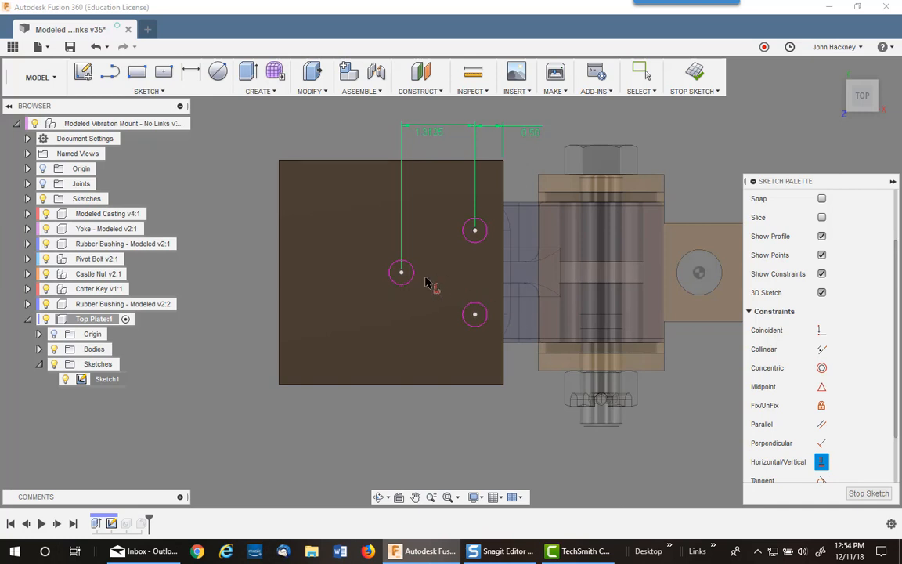
{"action": "left_click", "coordinate": [401, 272]}
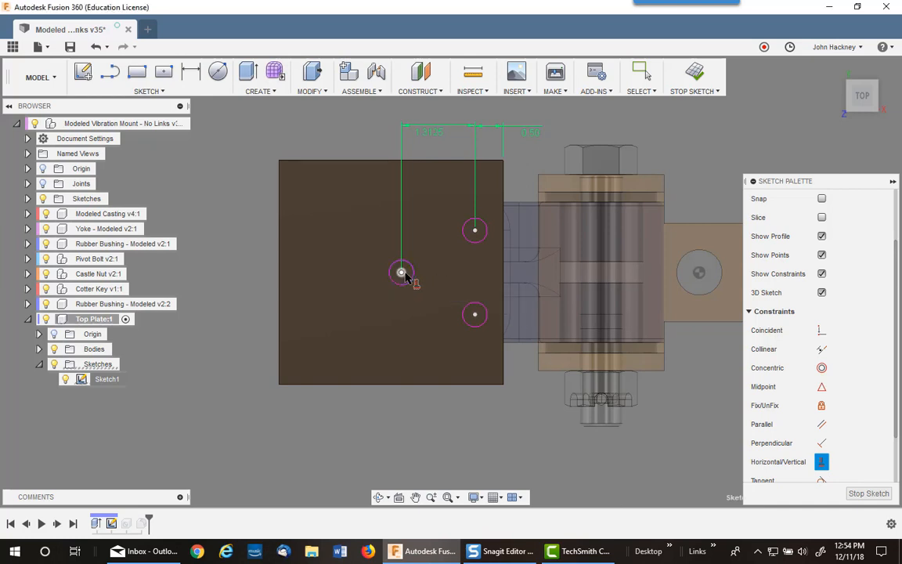
{"action": "left_click", "coordinate": [506, 277]}
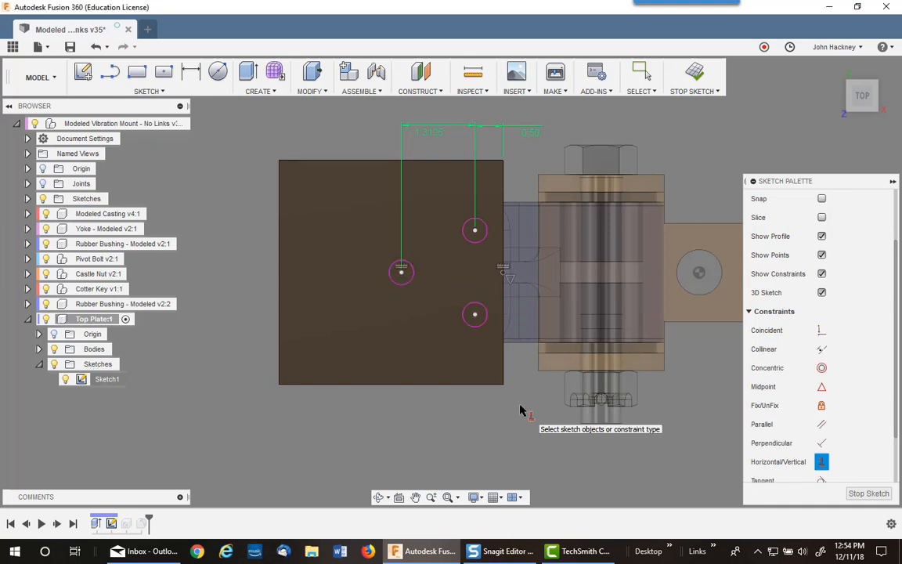
{"action": "left_click", "coordinate": [475, 230]}
{"action": "left_click", "coordinate": [474, 315]}
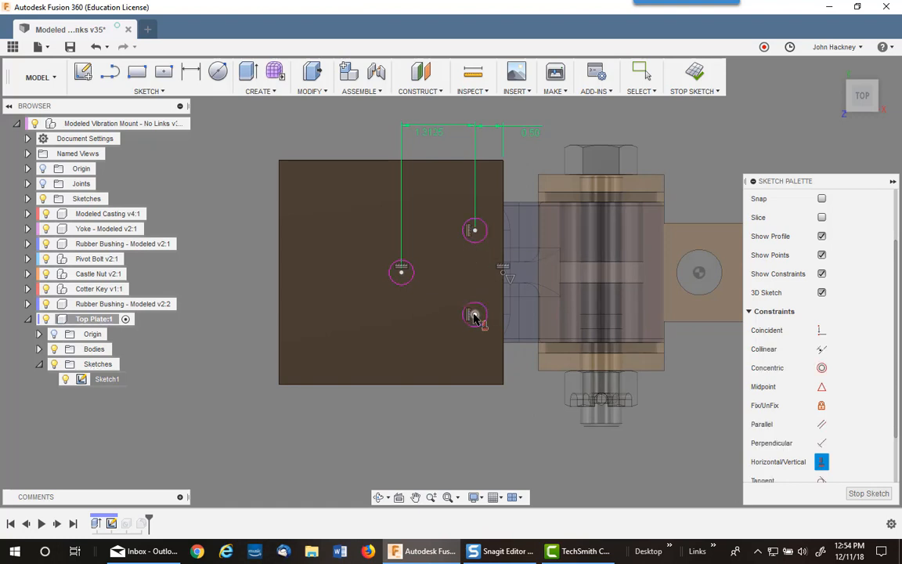
Step: Dimension the vertical spacing between the centres of the paired upper and lower holes, keeping the proposed value
{"action": "left_click", "coordinate": [190, 71]}
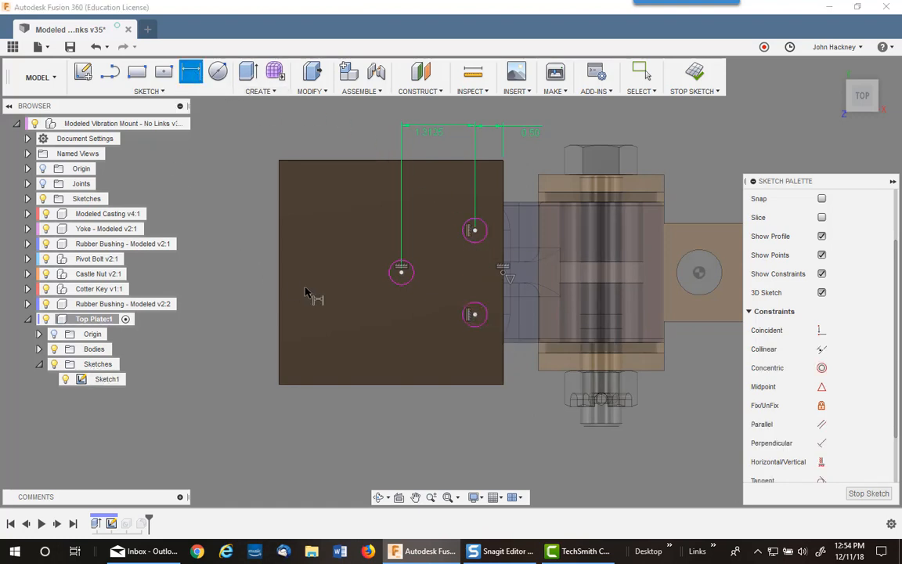
{"action": "left_click", "coordinate": [475, 230]}
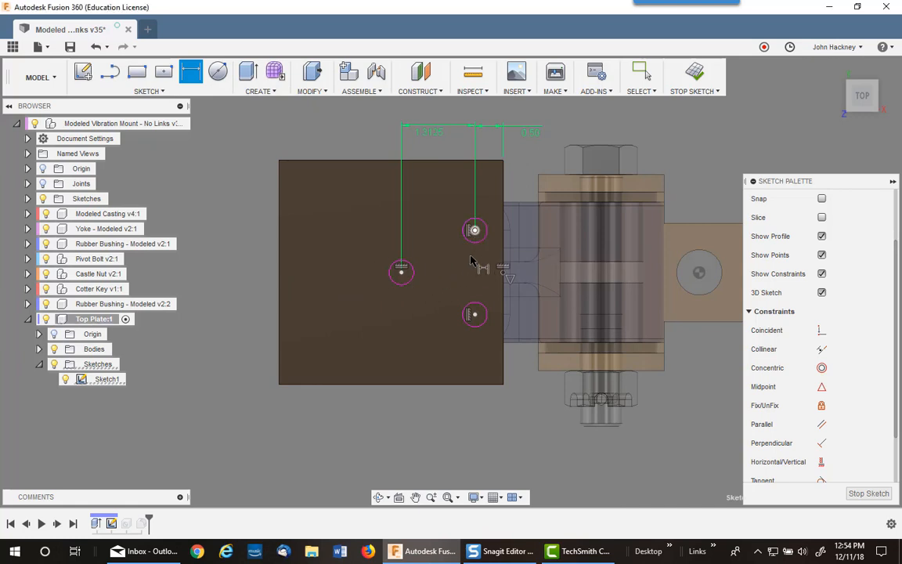
{"action": "left_click", "coordinate": [474, 315]}
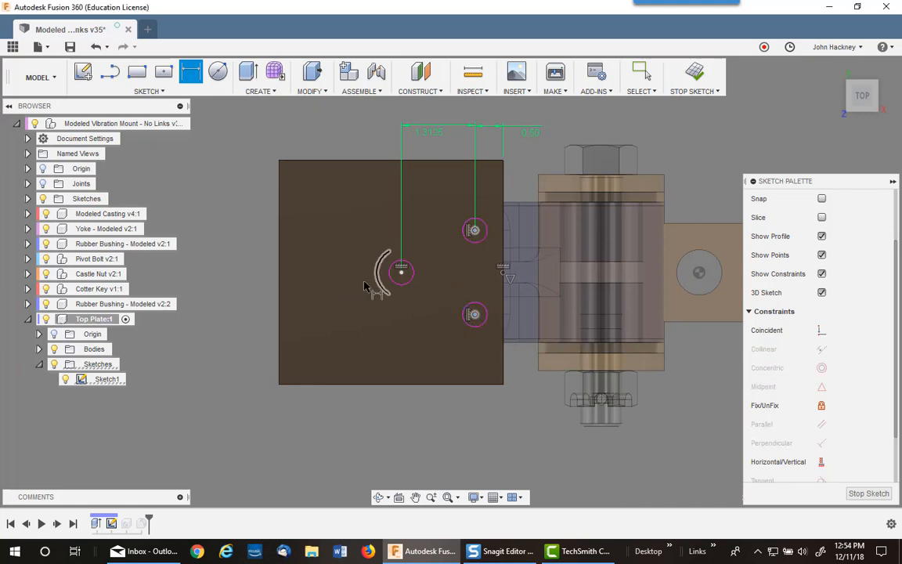
{"action": "left_click", "coordinate": [262, 274]}
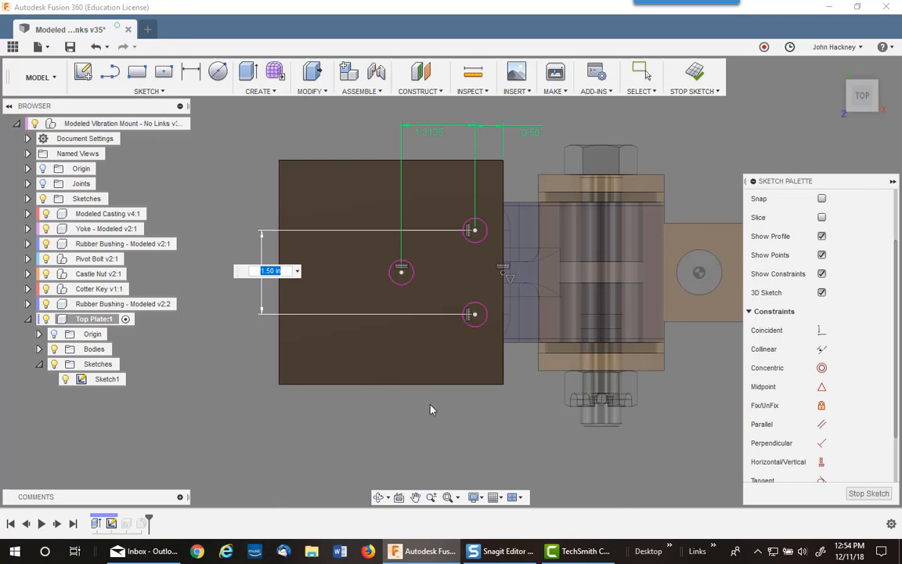
{"action": "key", "text": "Return"}
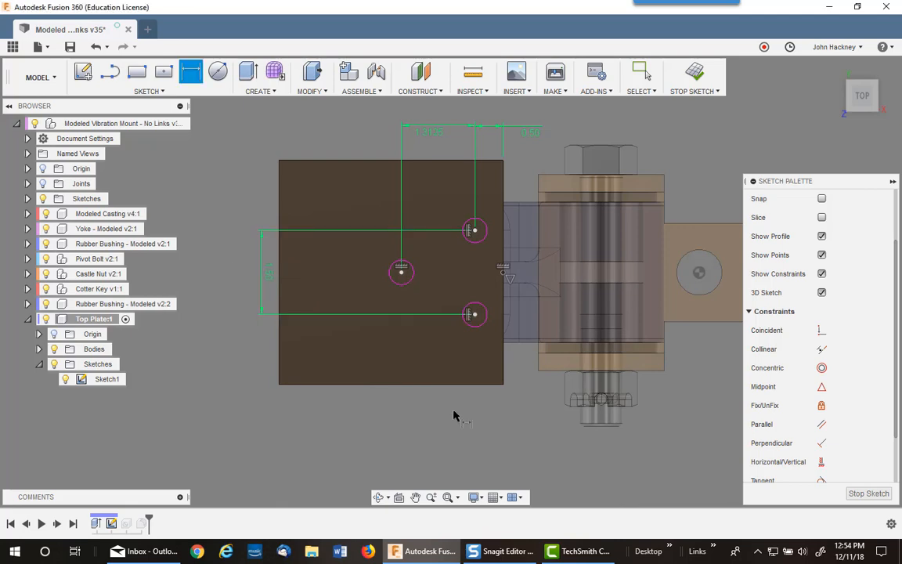
Step: Finish the Top Plate's hole sketch and activate the top-level Modeled Vibration Mount assembly
{"action": "left_click", "coordinate": [696, 76]}
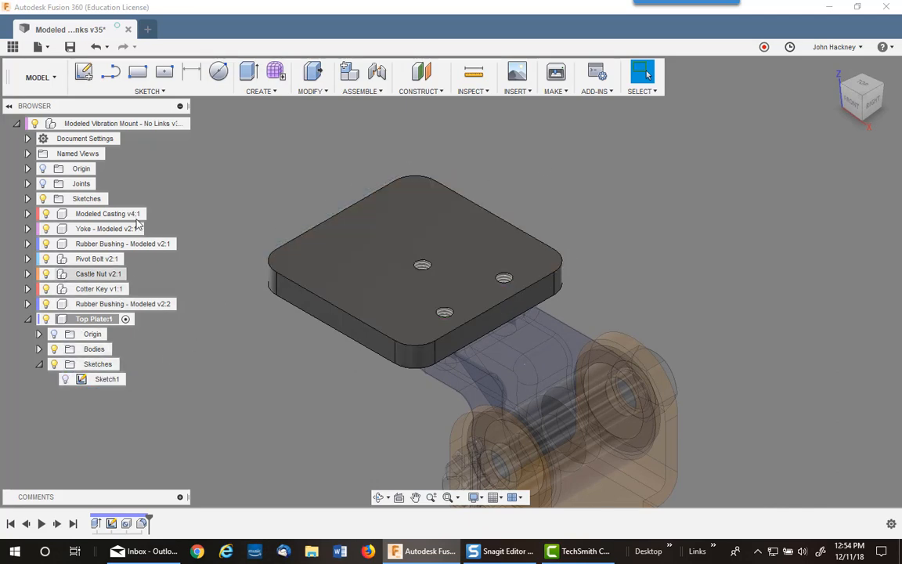
{"action": "left_click", "coordinate": [179, 124]}
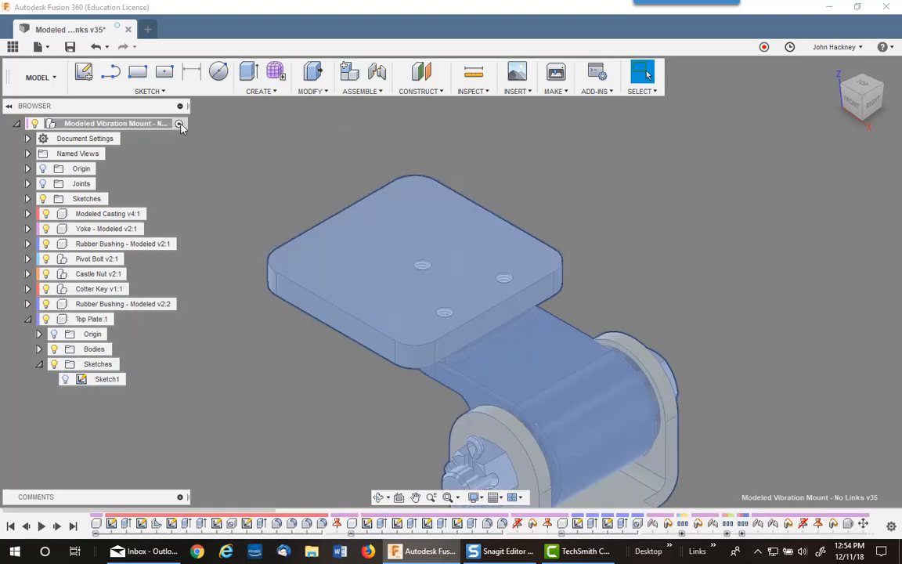
{"action": "left_click", "coordinate": [282, 142]}
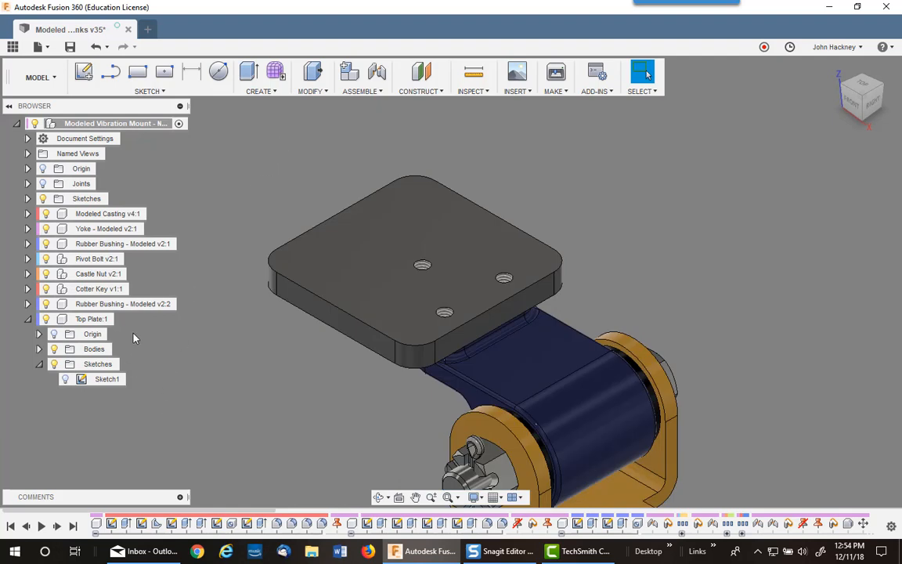
Step: Activate the Modeled Casting, set the mounting flange's horizontal length in its first sketch to 3 in, and finish the sketch
{"action": "double_click", "coordinate": [149, 215]}
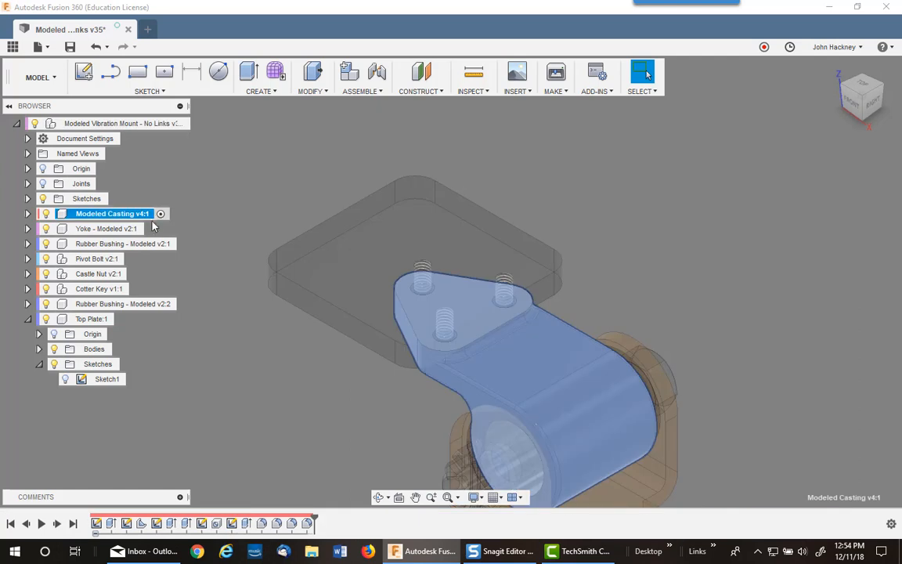
{"action": "right_click", "coordinate": [97, 523]}
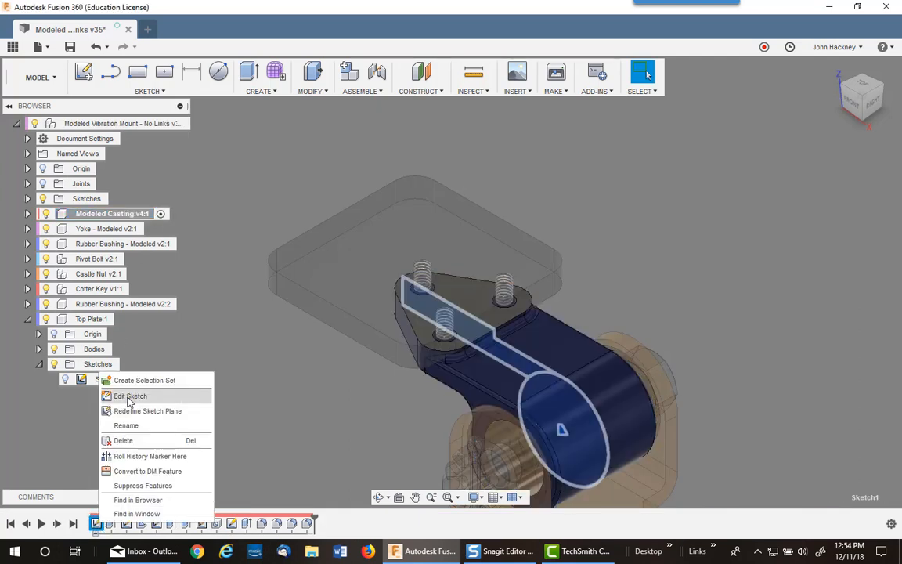
{"action": "left_click", "coordinate": [129, 396]}
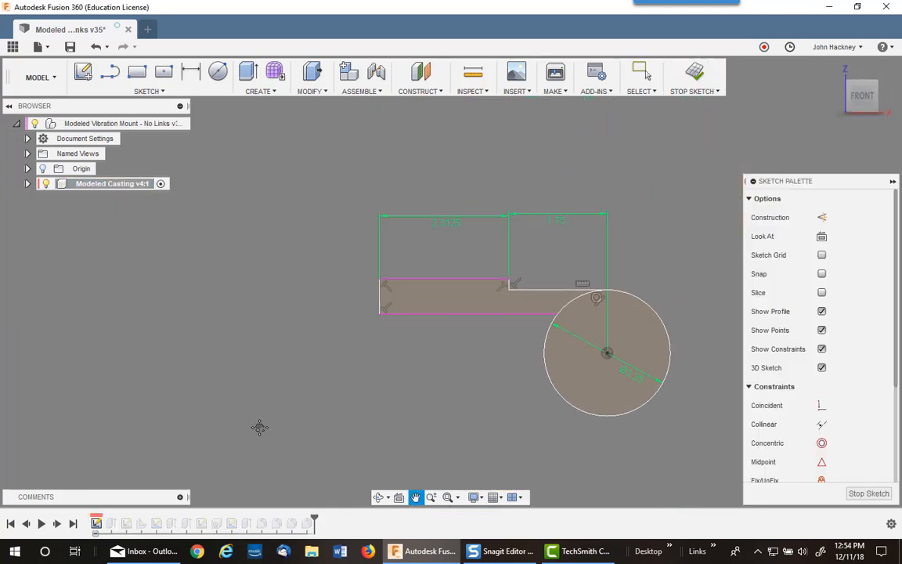
{"action": "double_click", "coordinate": [441, 224]}
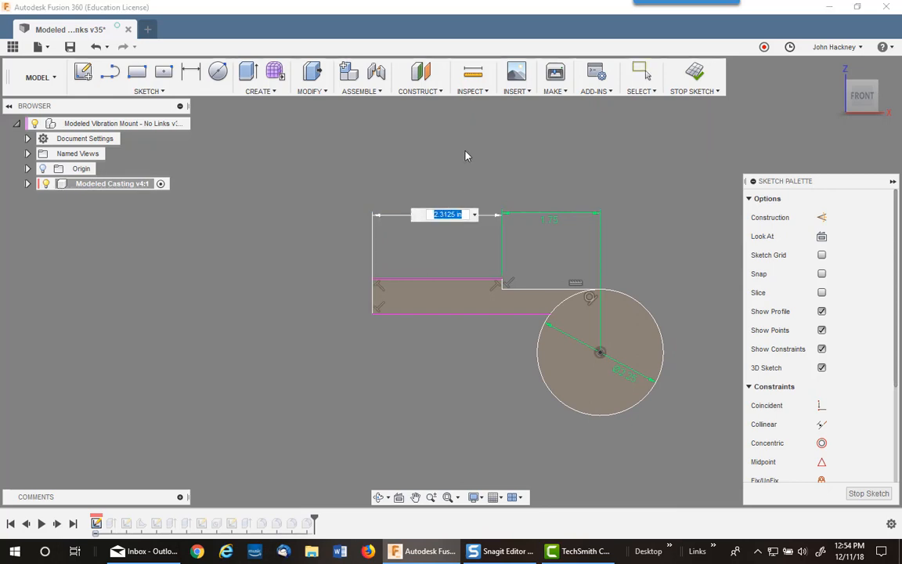
{"action": "key", "text": "BackSpace"}
{"action": "type", "text": "3"}
{"action": "key", "text": "Return"}
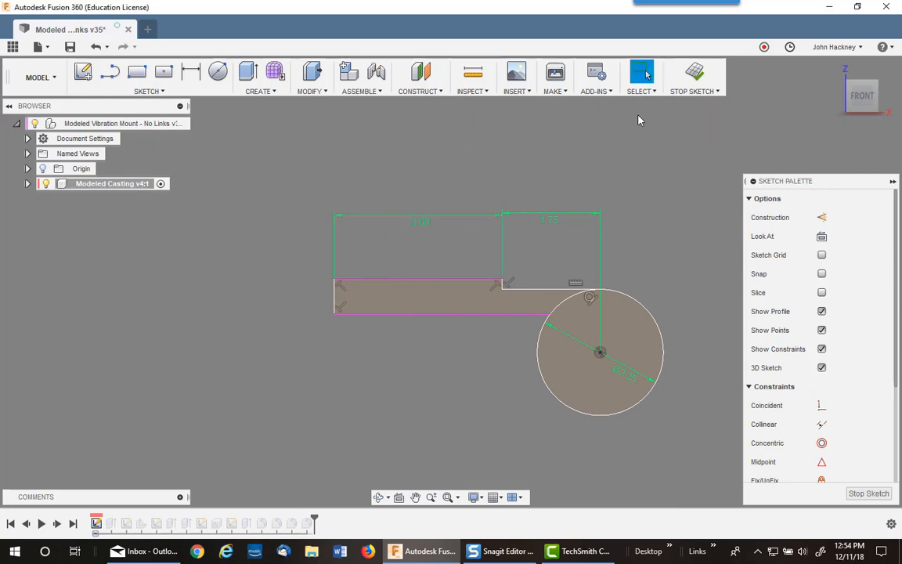
{"action": "left_click", "coordinate": [695, 74]}
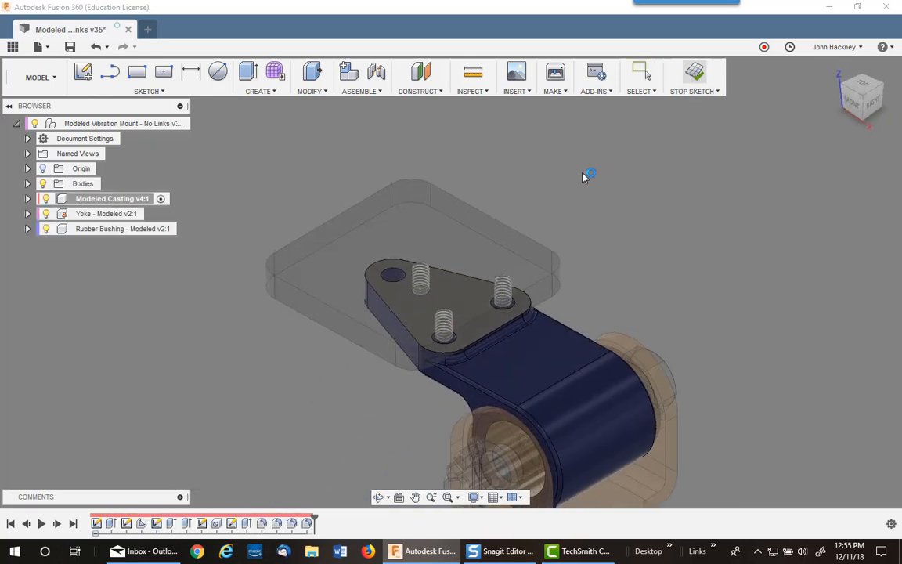